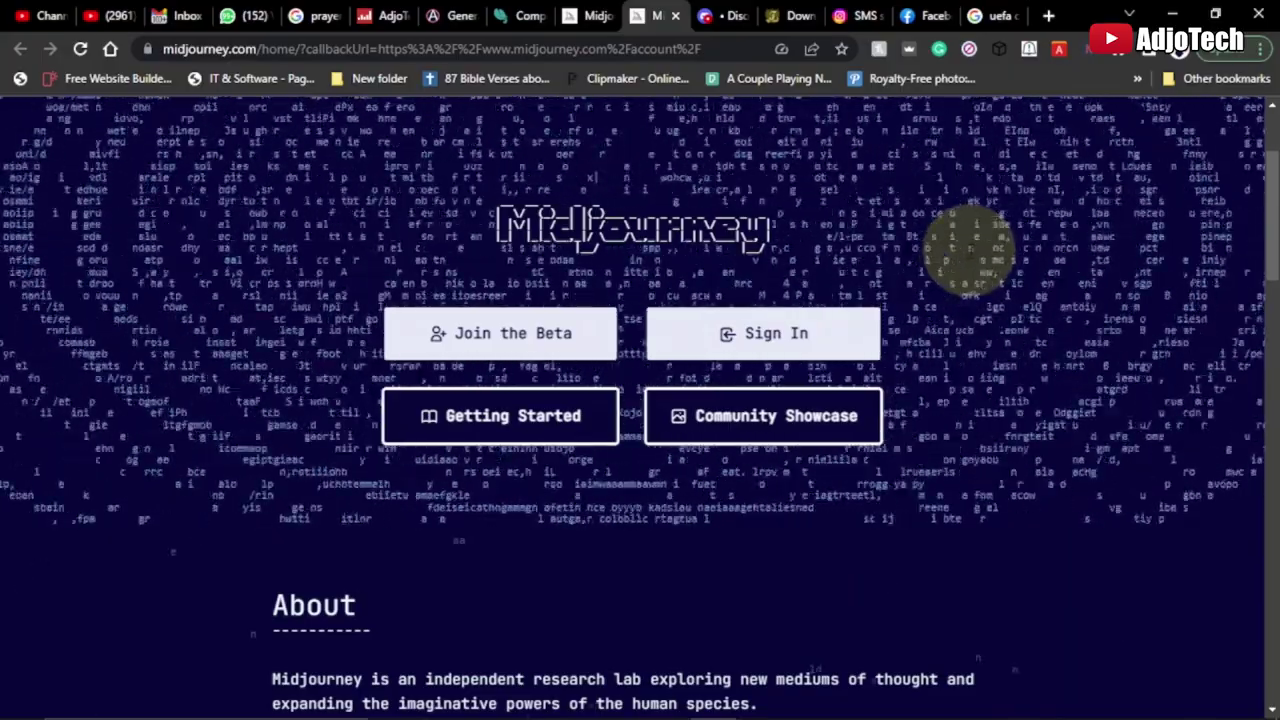
# Step: Leave the Midjourney homepage for the Discord tab with the newbies-50 channel
pyautogui.scroll(2, 694, 300)
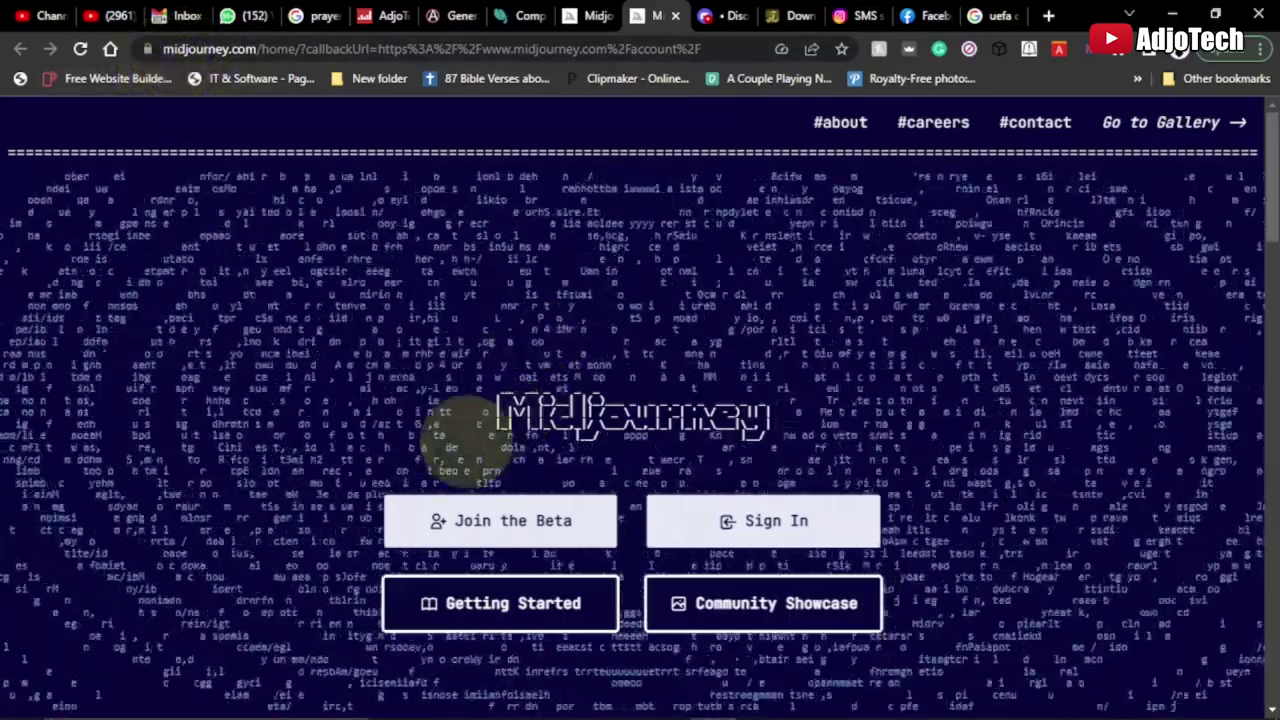
pyautogui.click(708, 17)
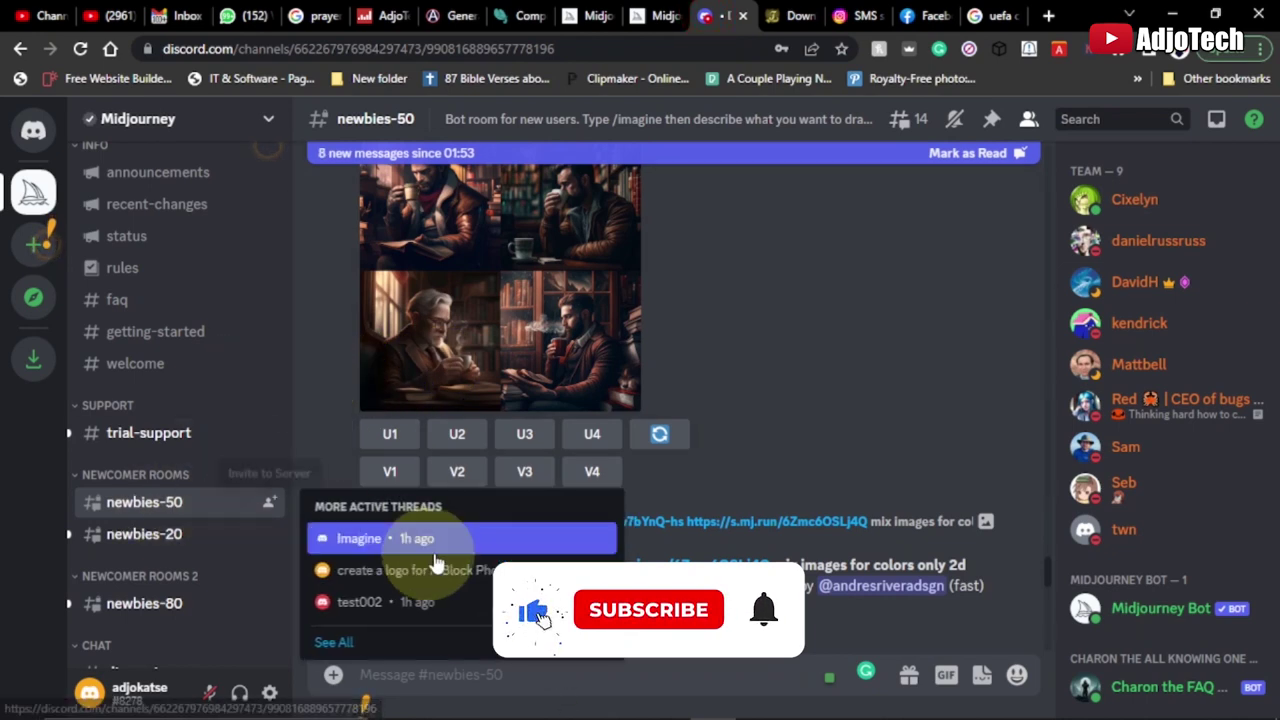
# Step: Dismiss Discord's active-threads popup and bring up File Explorer from the taskbar
pyautogui.scroll(-2, 830, 435)
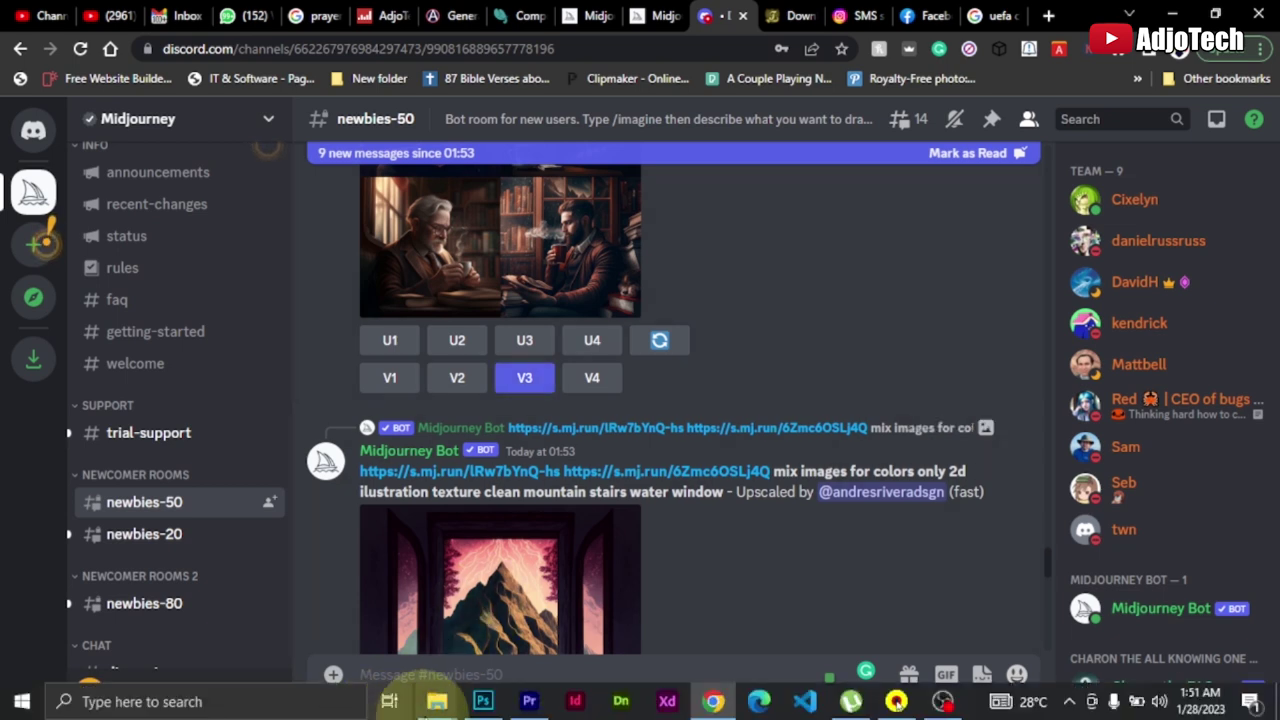
pyautogui.click(437, 703)
# Step: View the woman and nature photos from Downloads, then close the viewer and Explorer
pyautogui.click(337, 634)
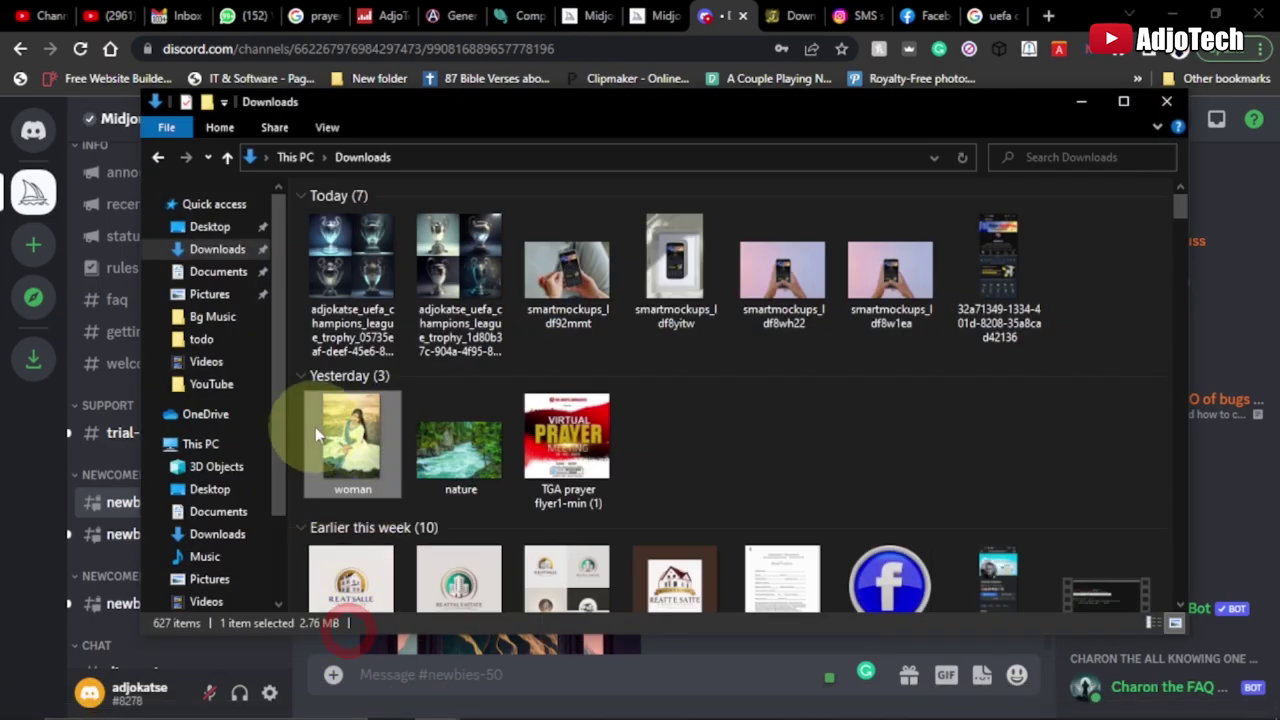
pyautogui.doubleClick(350, 447)
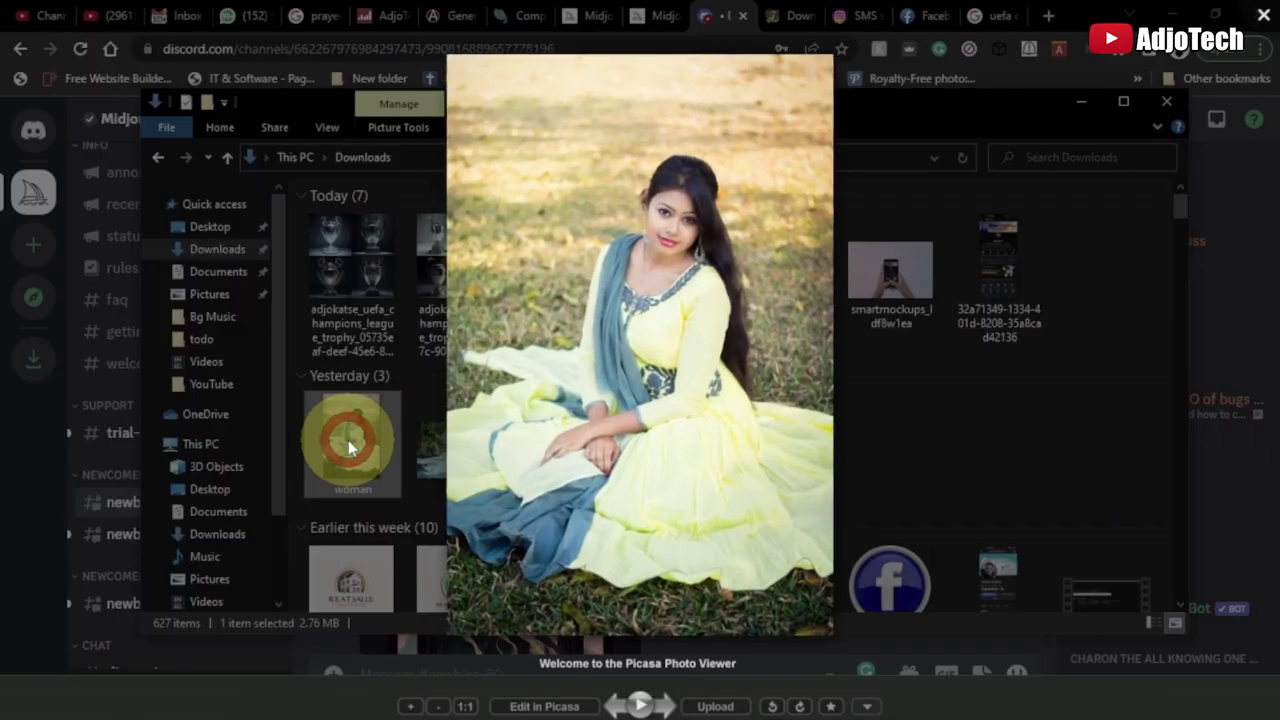
pyautogui.click(666, 707)
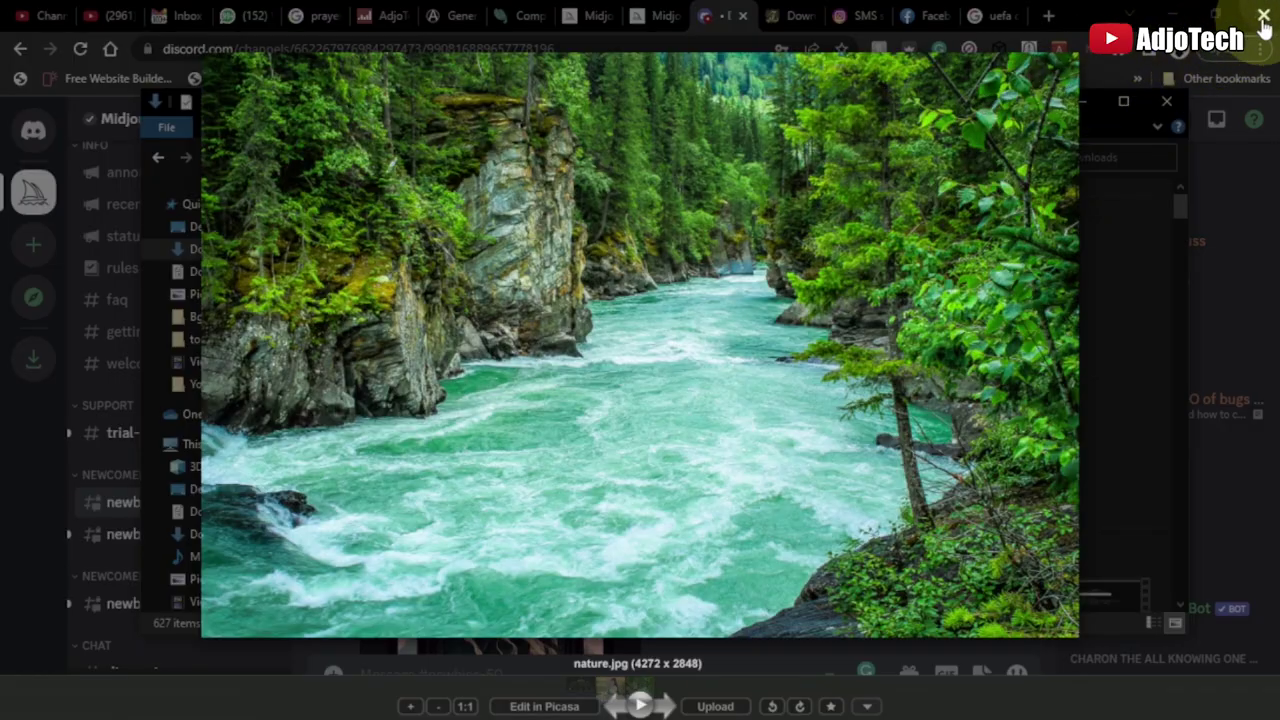
pyautogui.click(1260, 16)
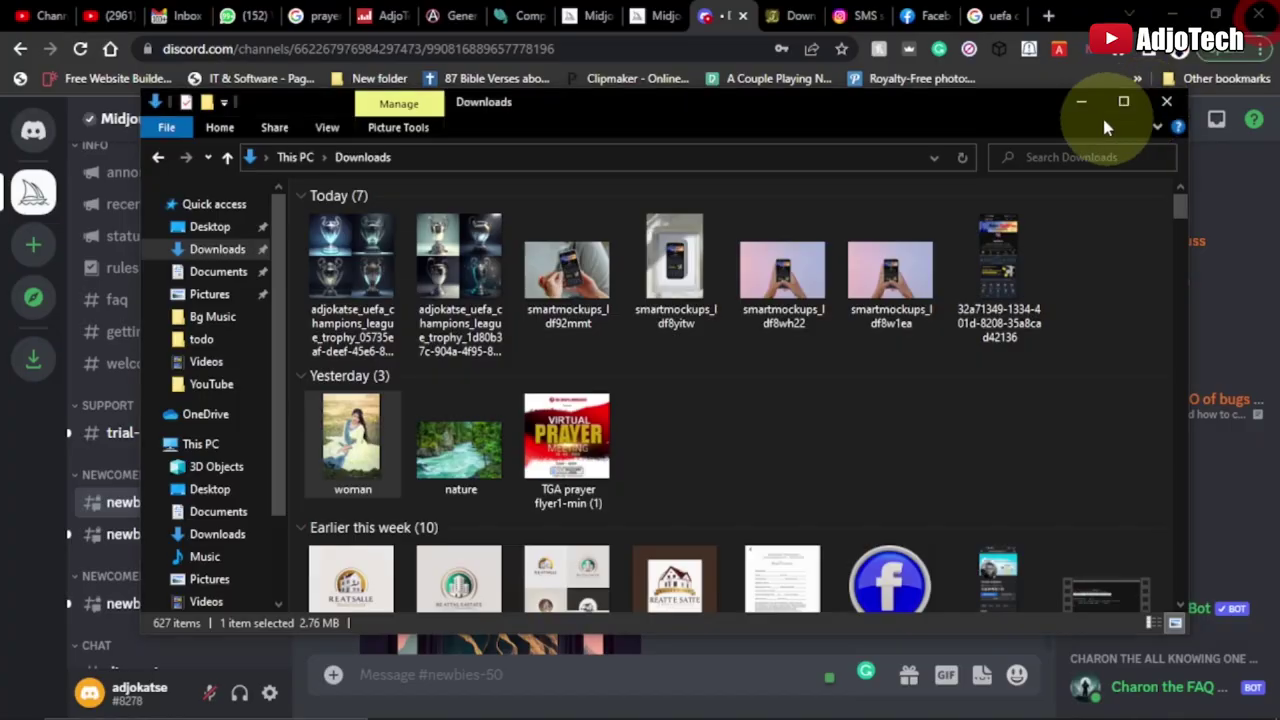
pyautogui.click(1079, 104)
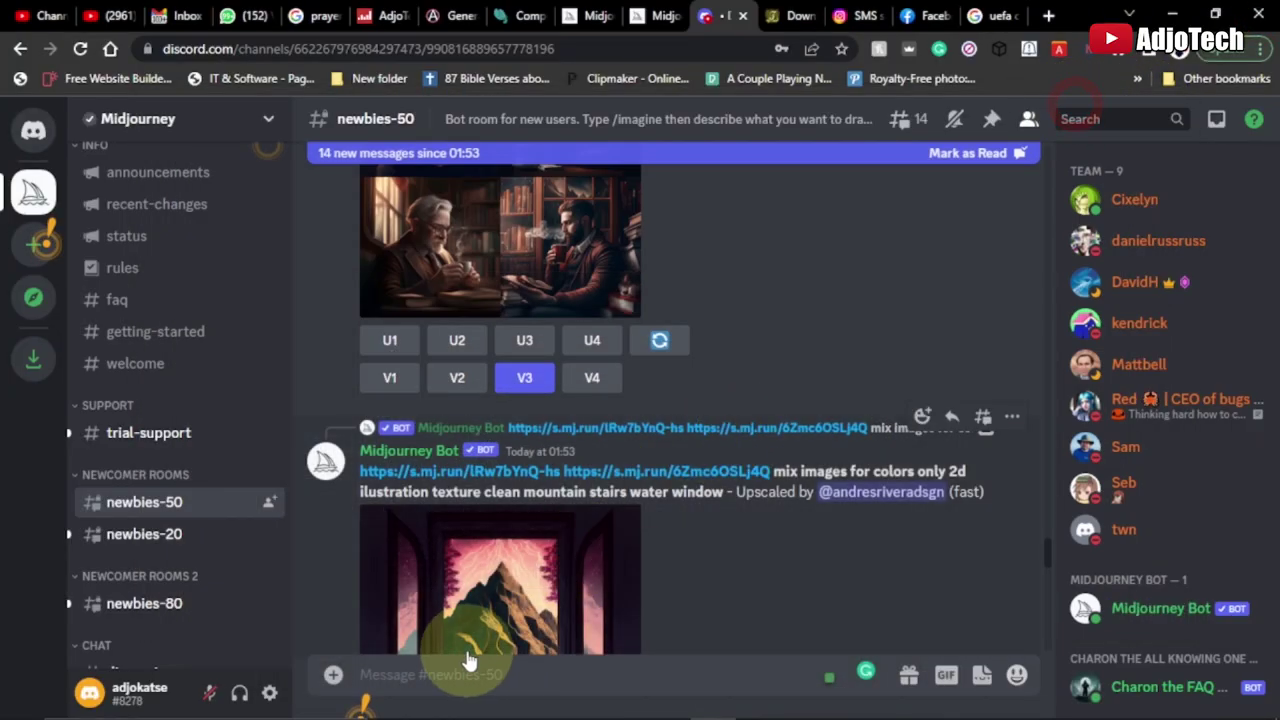
# Step: Attach woman.jpg and nature.jpg from Downloads to a newbies-50 message and send it
pyautogui.click(333, 676)
pyautogui.click(387, 531)
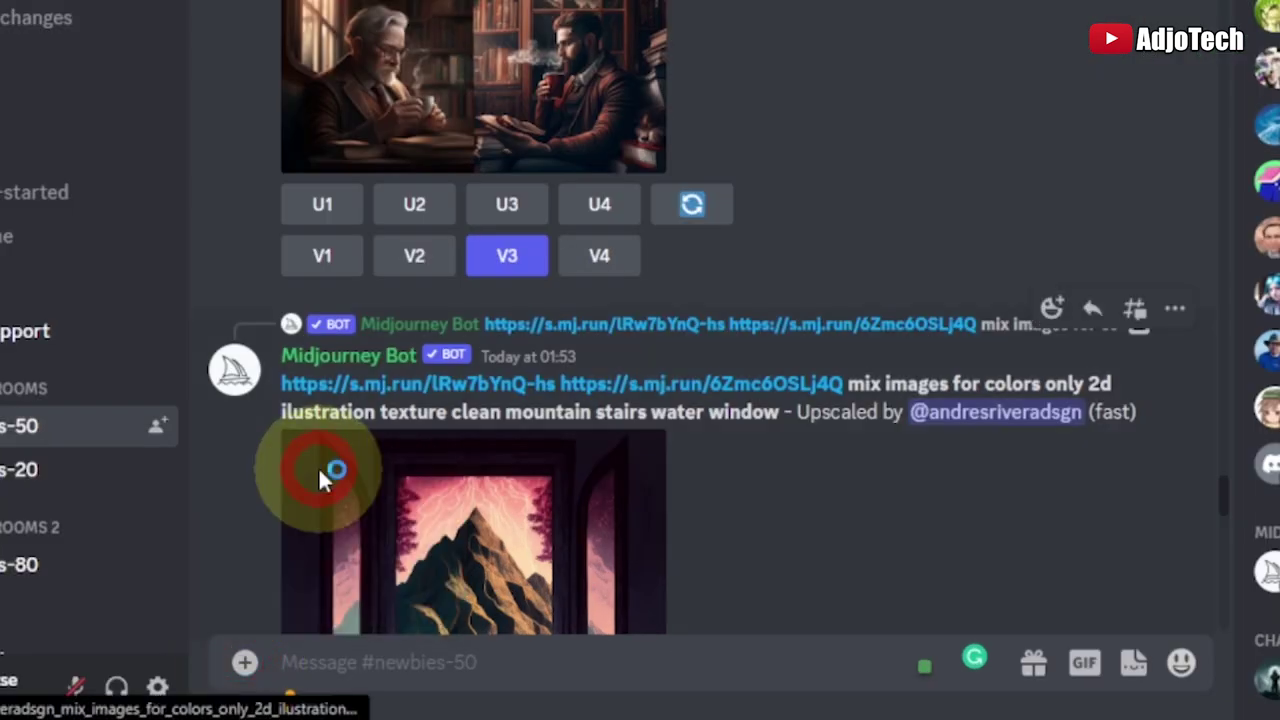
pyautogui.scroll(-3, 800, 280)
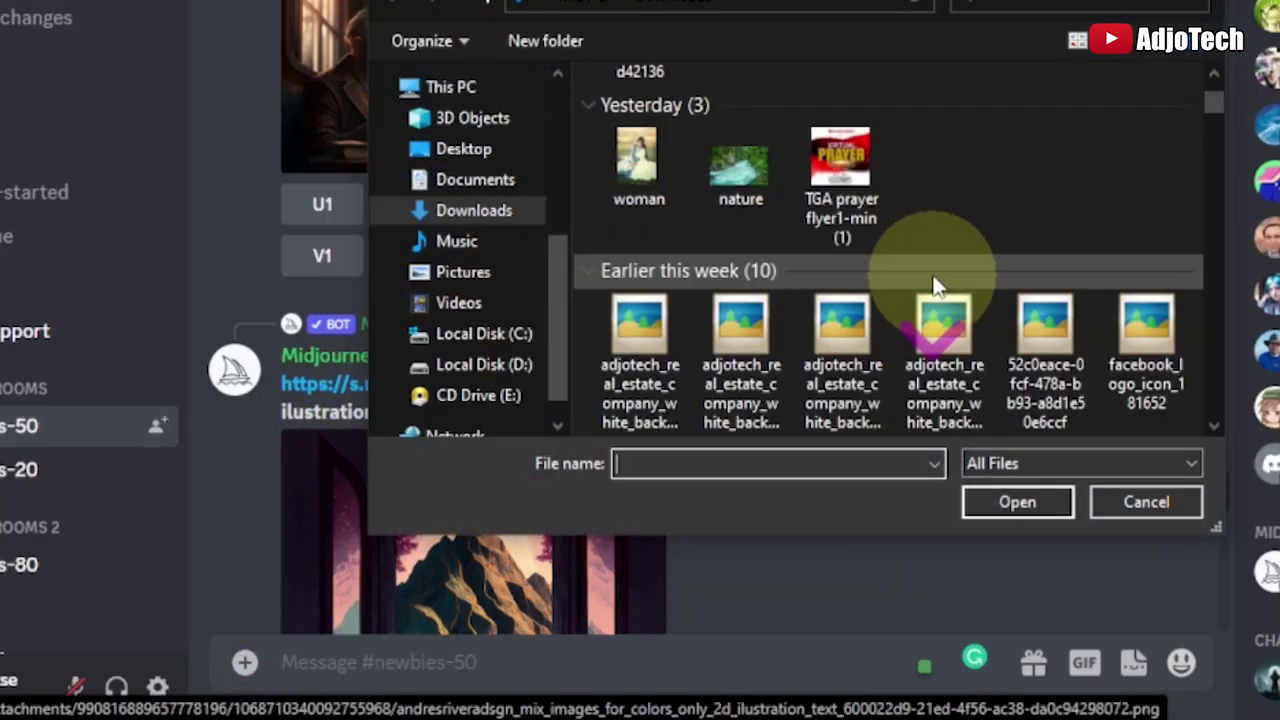
pyautogui.click(645, 185)
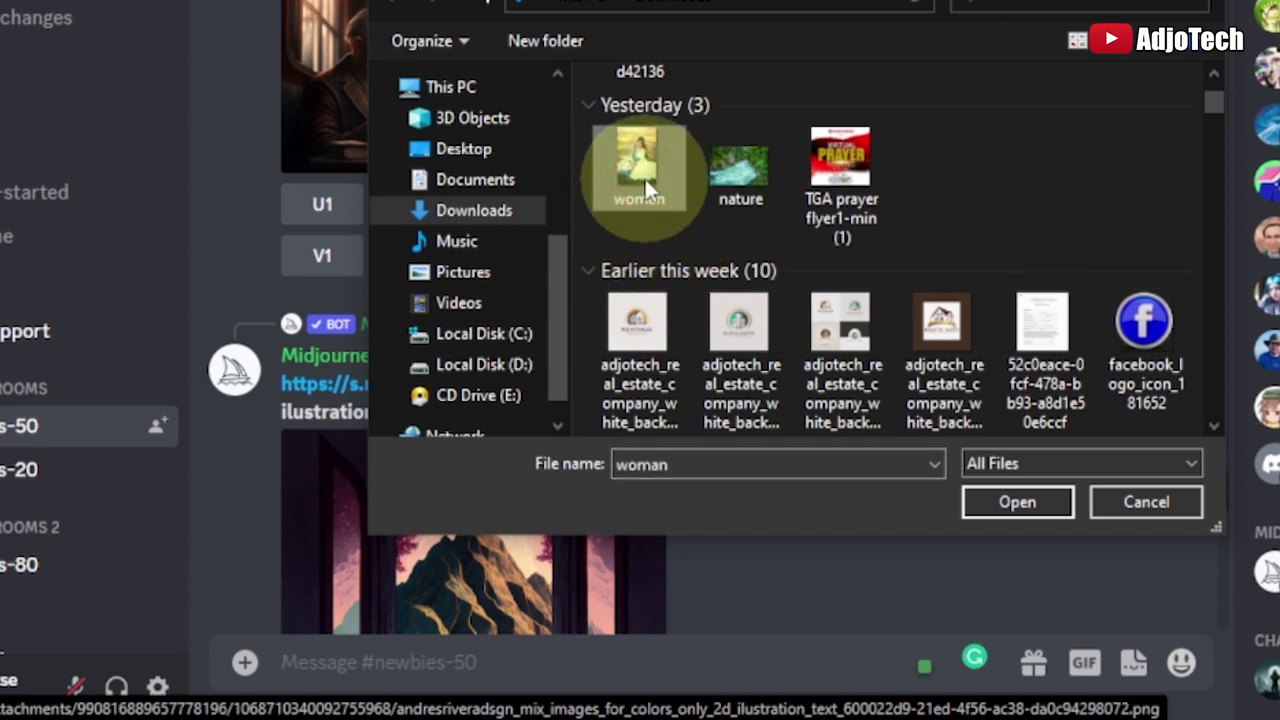
pyautogui.keyDown('ctrl'); pyautogui.click(736, 168); pyautogui.keyUp('ctrl')
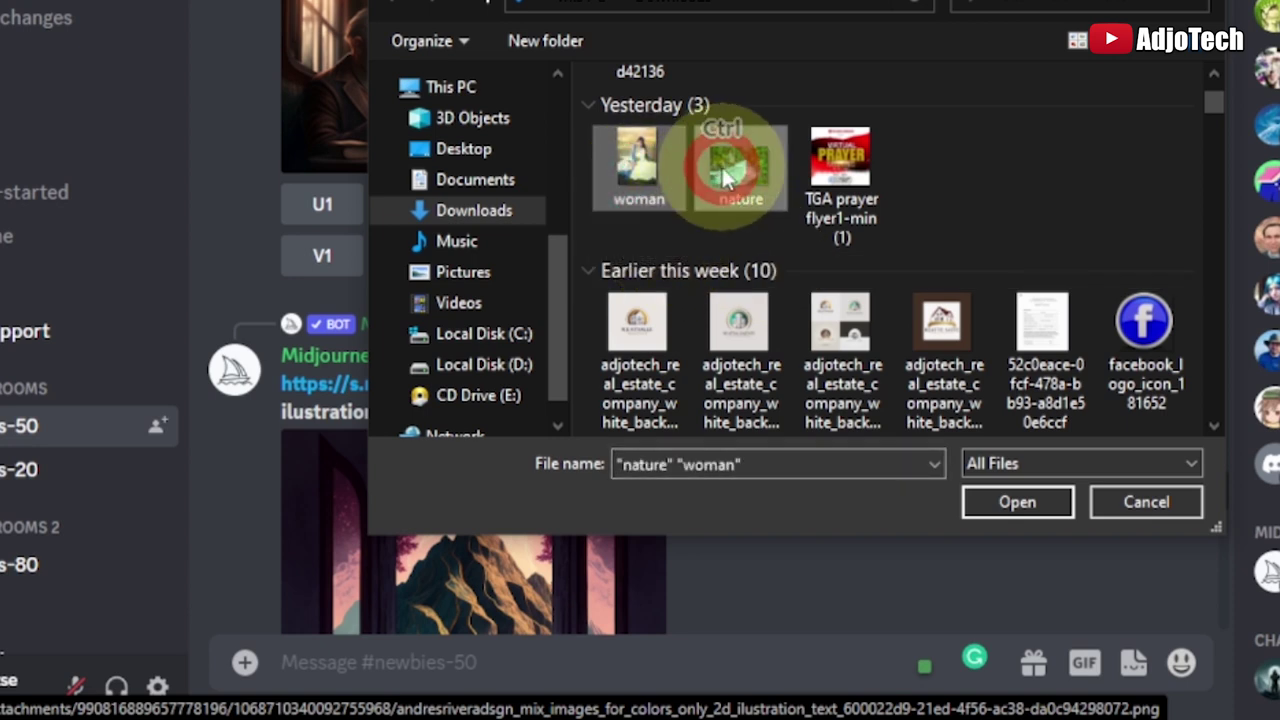
pyautogui.click(1036, 503)
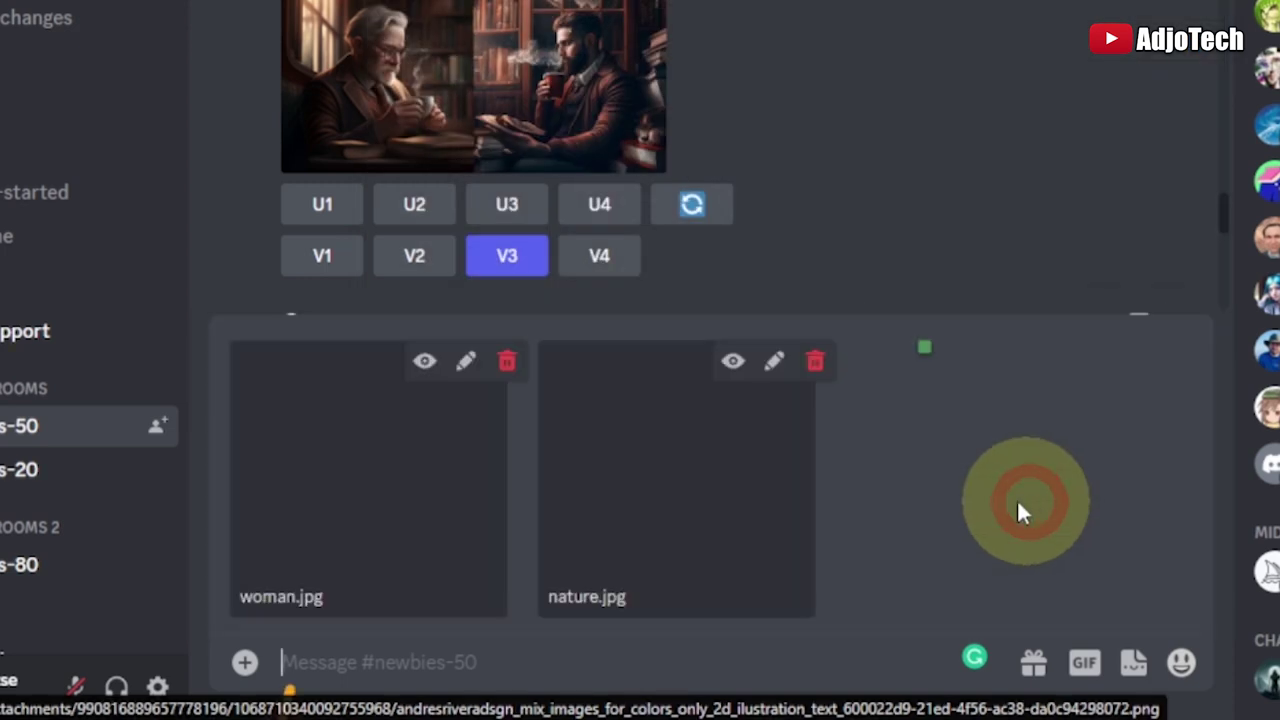
pyautogui.press('Return')
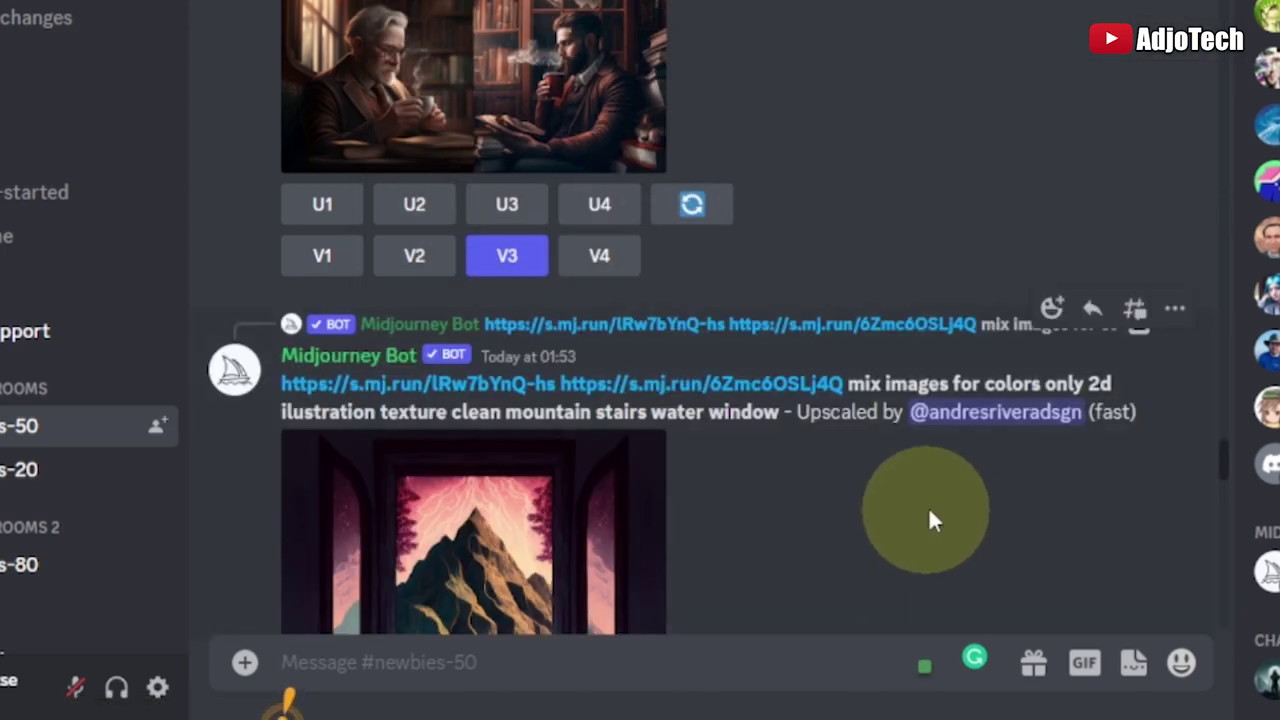
pyautogui.moveTo(1222, 452); pyautogui.dragTo(1222, 618)
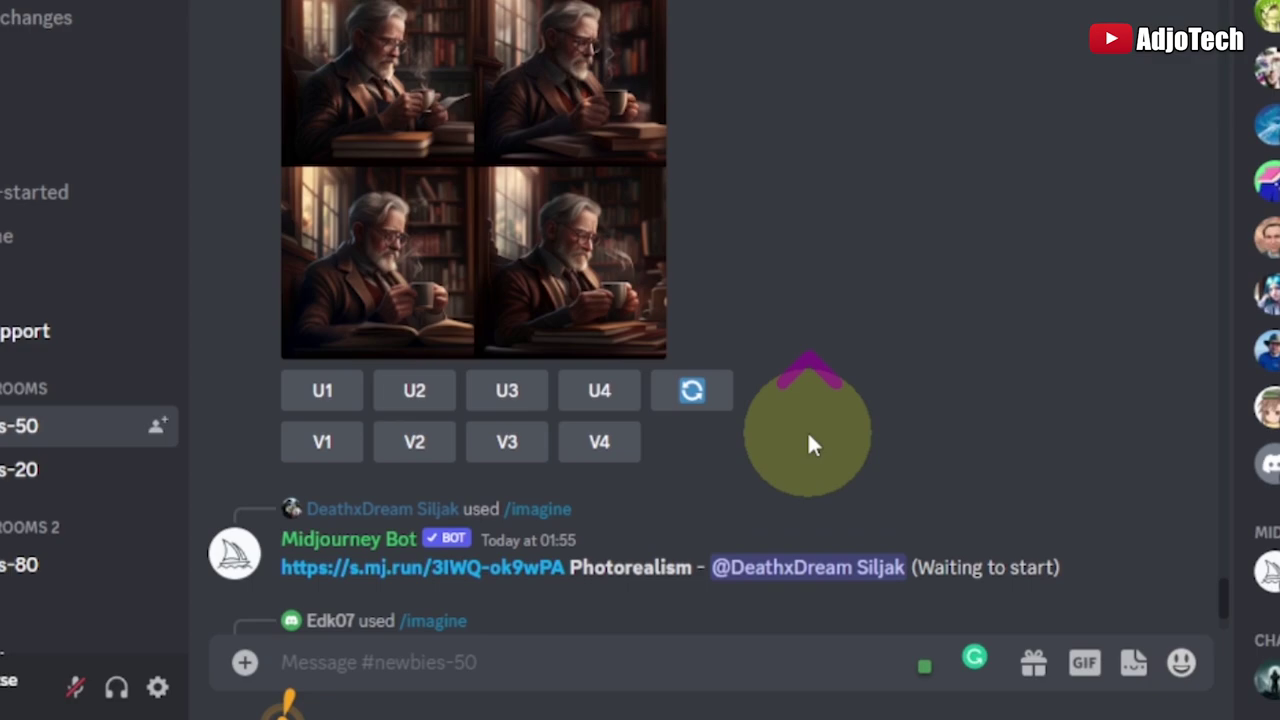
# Step: Copy the image address of the uploaded woman.jpg from its enlarged preview
pyautogui.scroll(1, 807, 440)
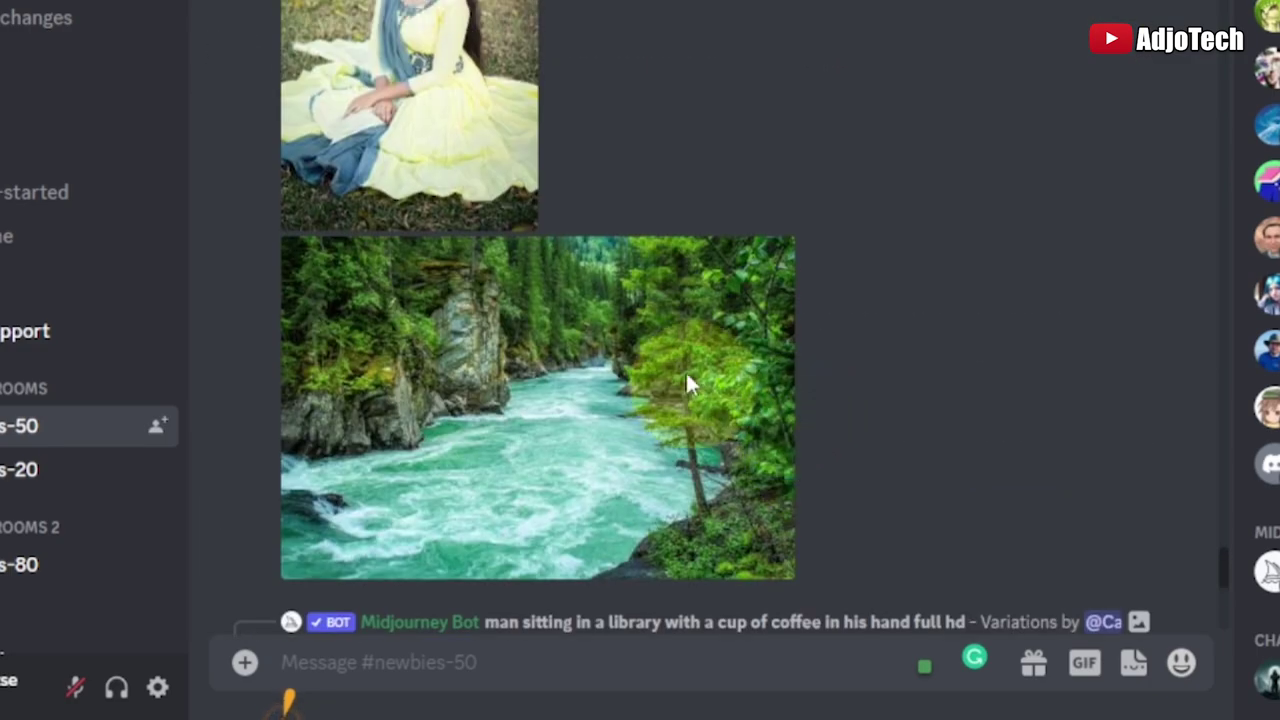
pyautogui.scroll(2, 534, 323)
pyautogui.click(409, 166)
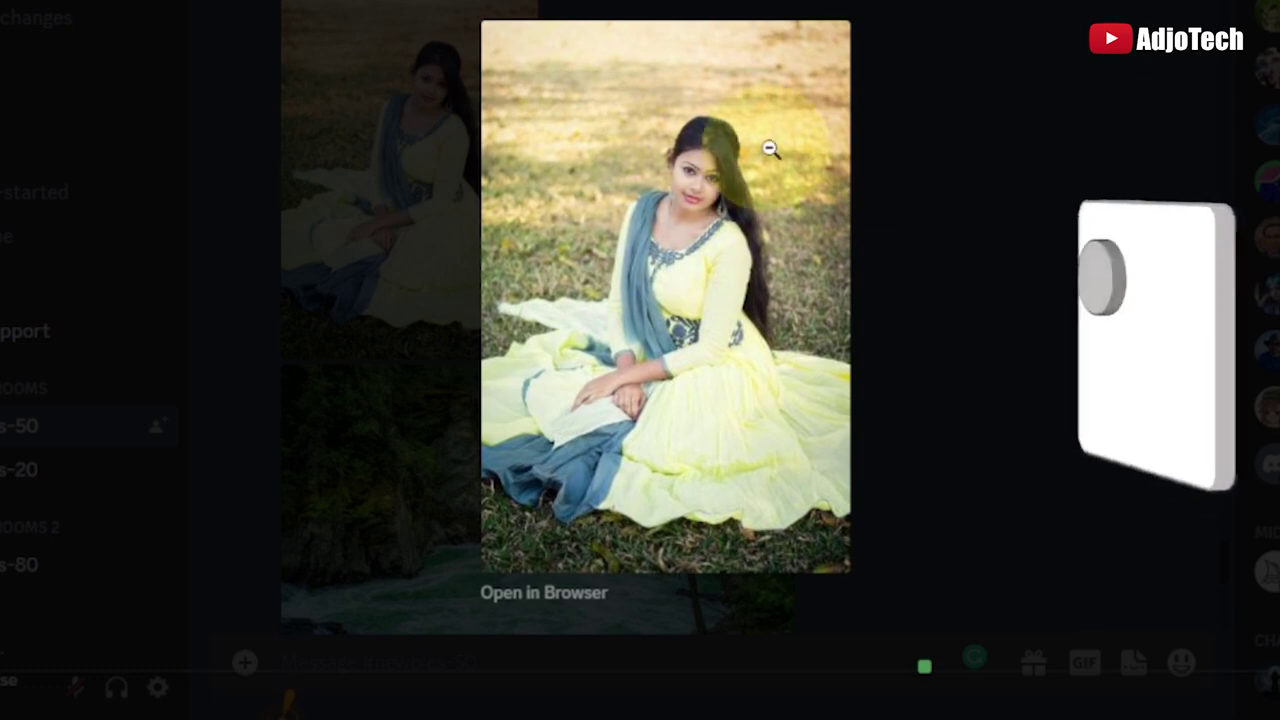
pyautogui.click(1069, 147)
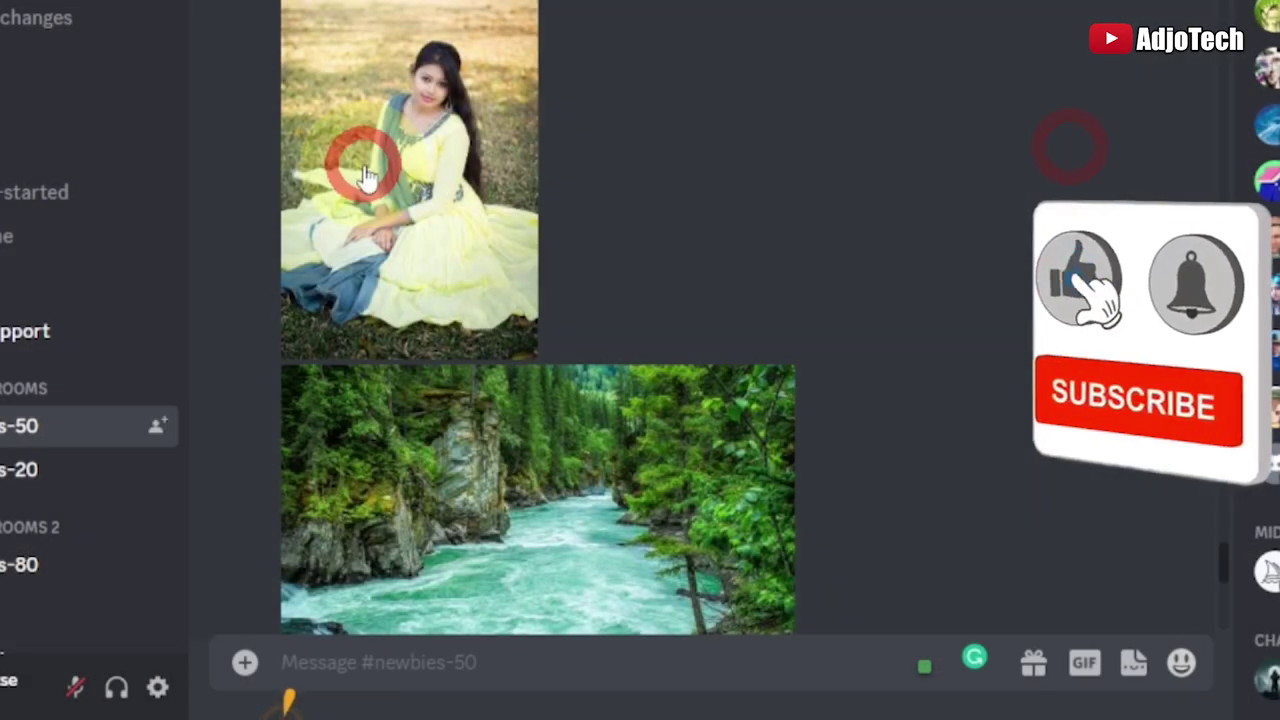
pyautogui.click(424, 168)
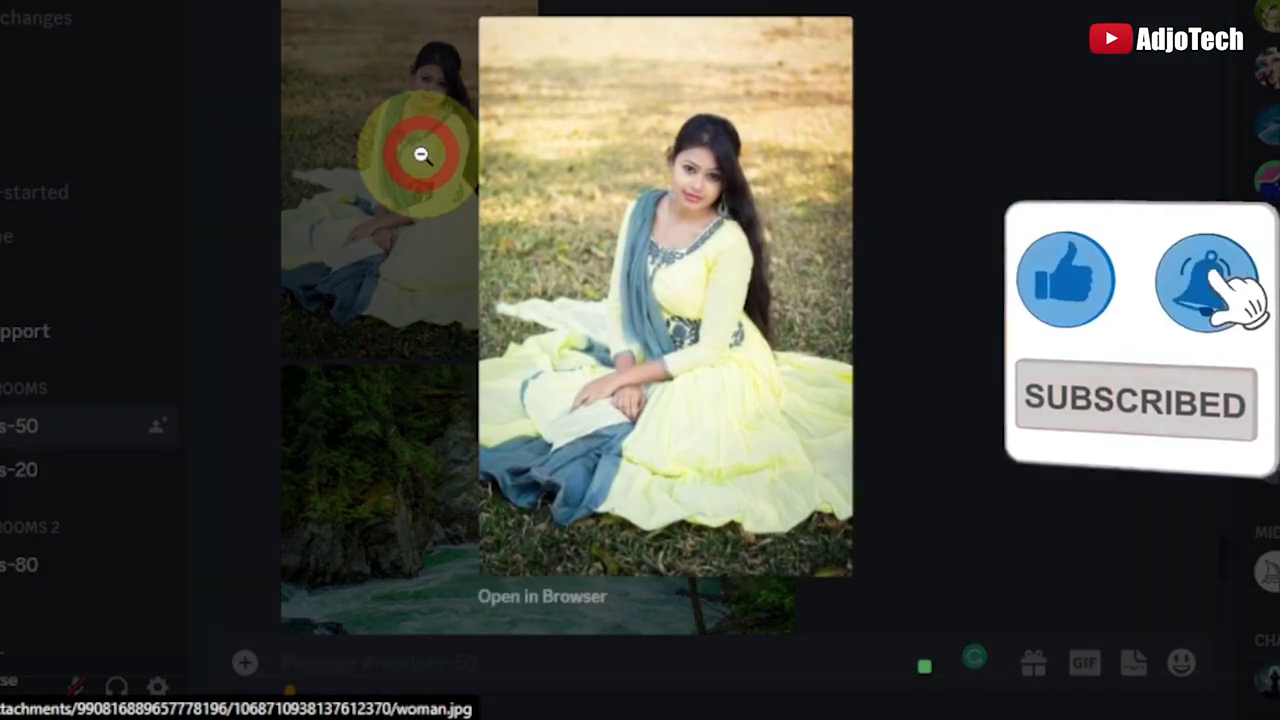
pyautogui.rightClick(706, 272)
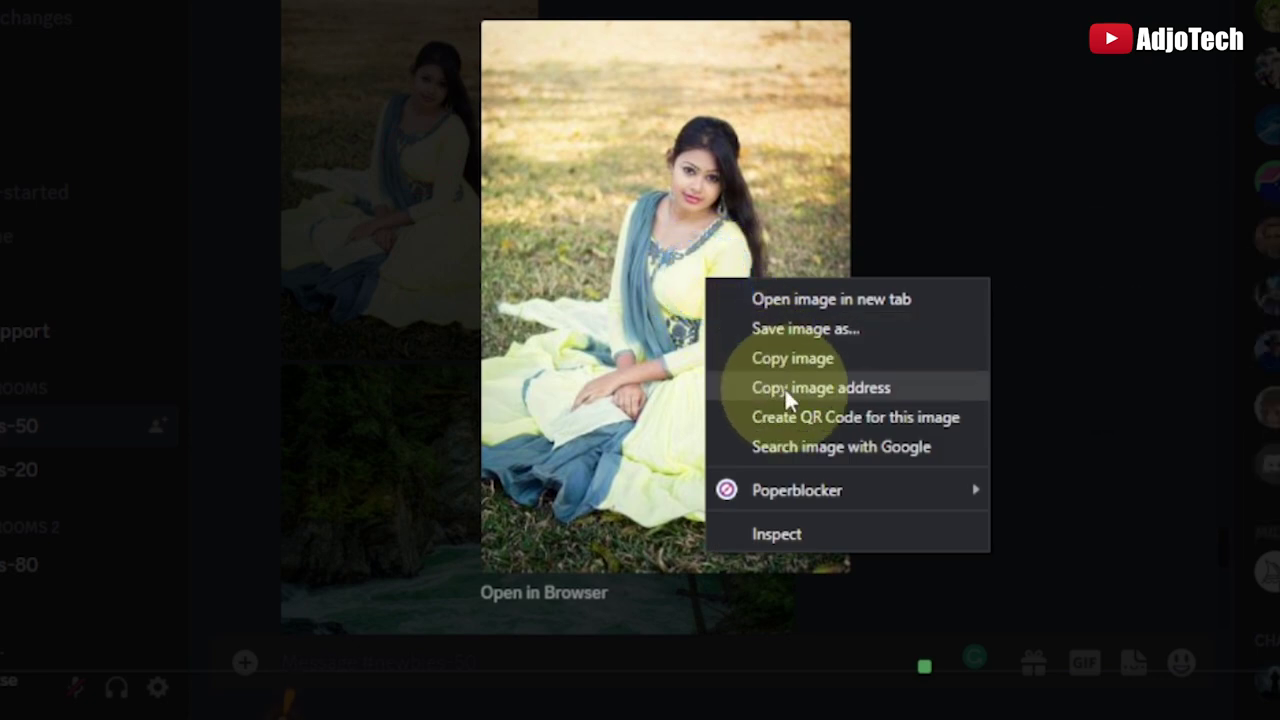
pyautogui.click(784, 388)
pyautogui.click(1029, 246)
pyautogui.click(398, 662)
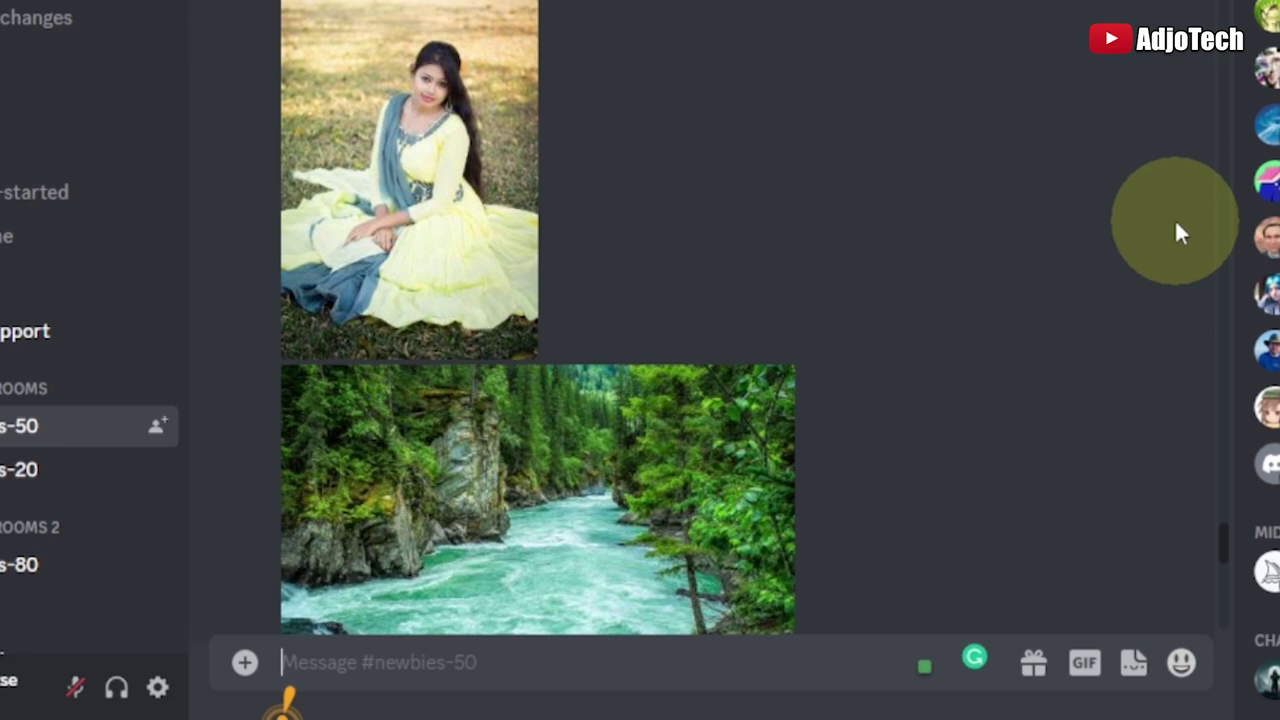
# Step: Start an /imagine prompt with the woman photo's link pasted in
pyautogui.write('/im')
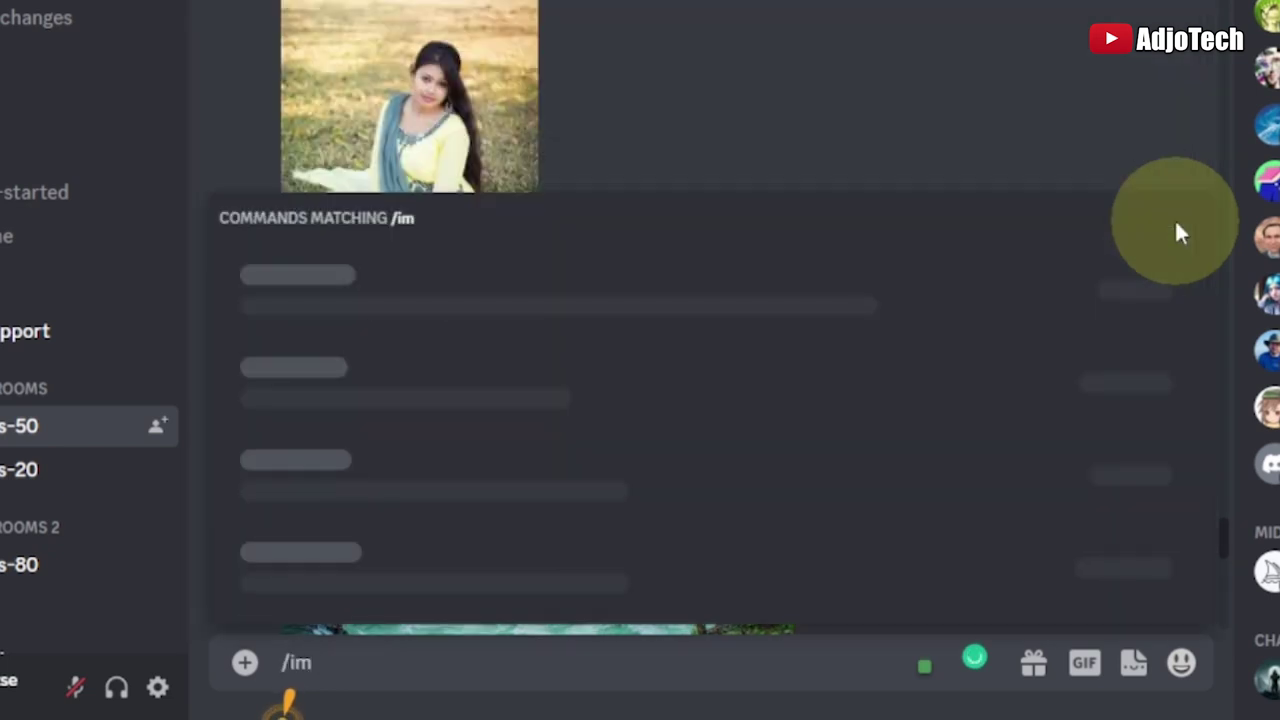
pyautogui.press('Return')
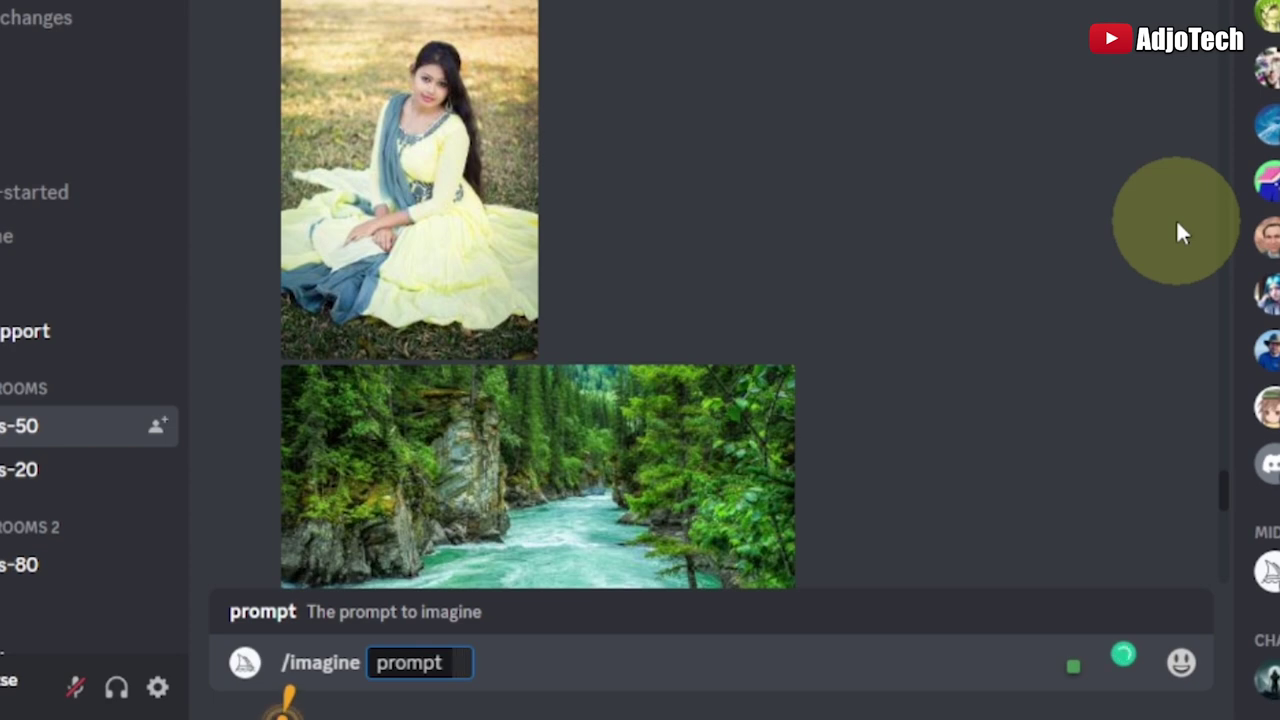
pyautogui.hotkey('ctrl', 'v')
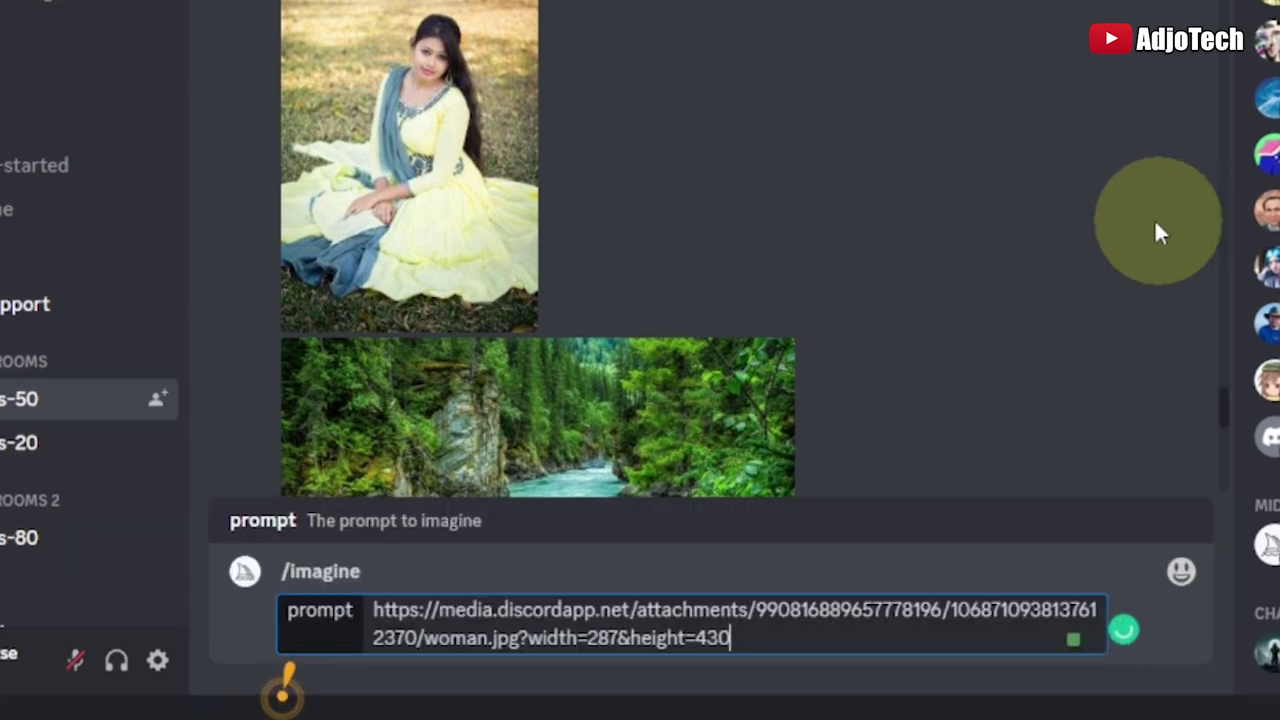
# Step: Copy the nature photo's address, append it after the woman link, and submit
pyautogui.click(510, 283)
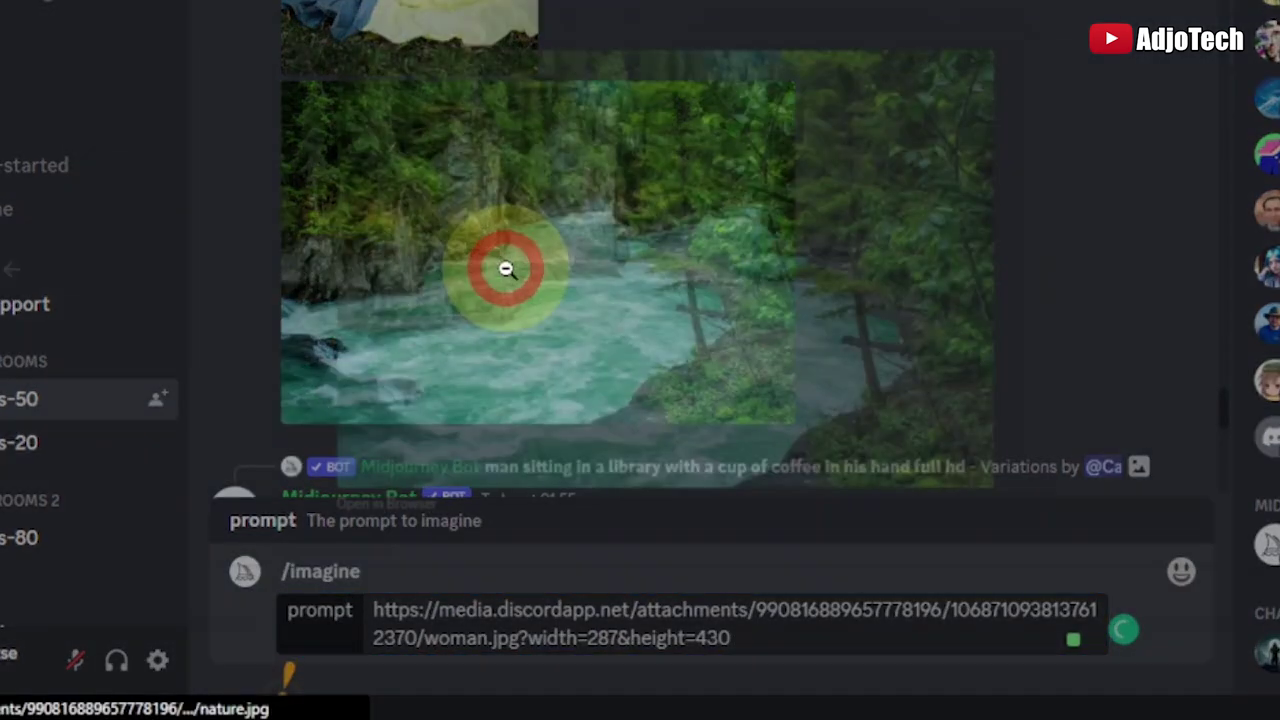
pyautogui.rightClick(654, 230)
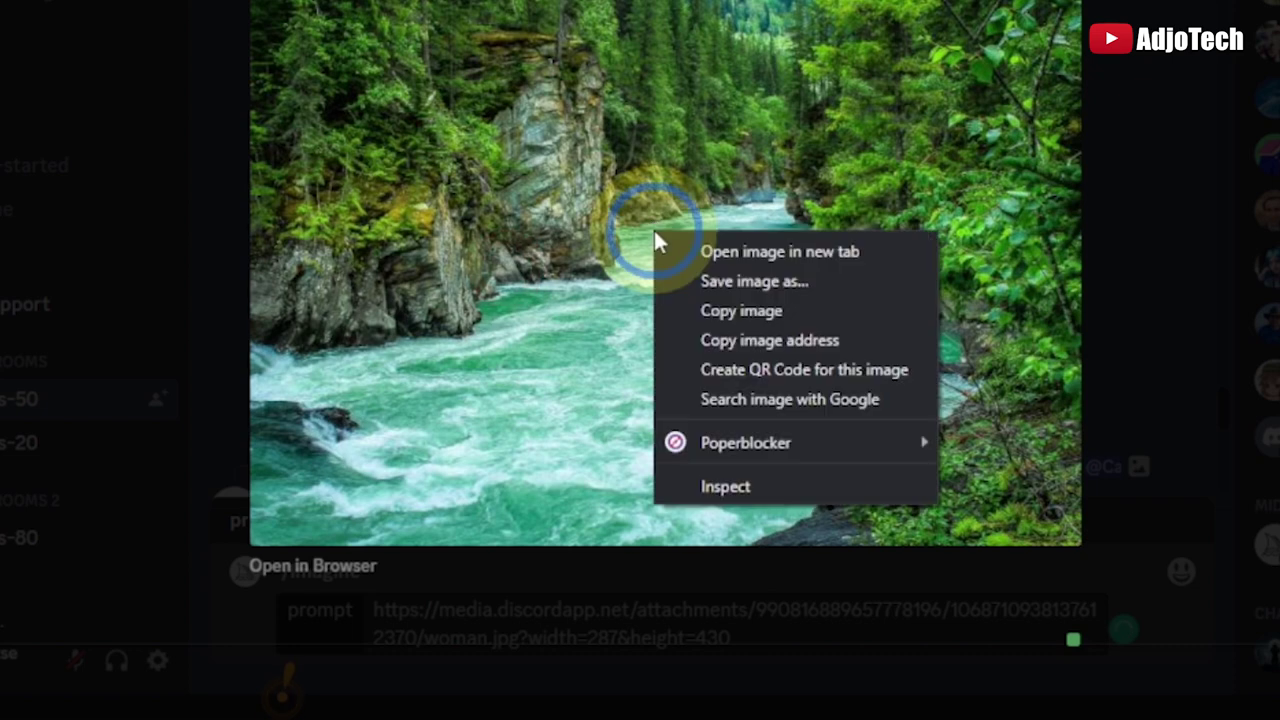
pyautogui.click(751, 340)
pyautogui.click(1128, 192)
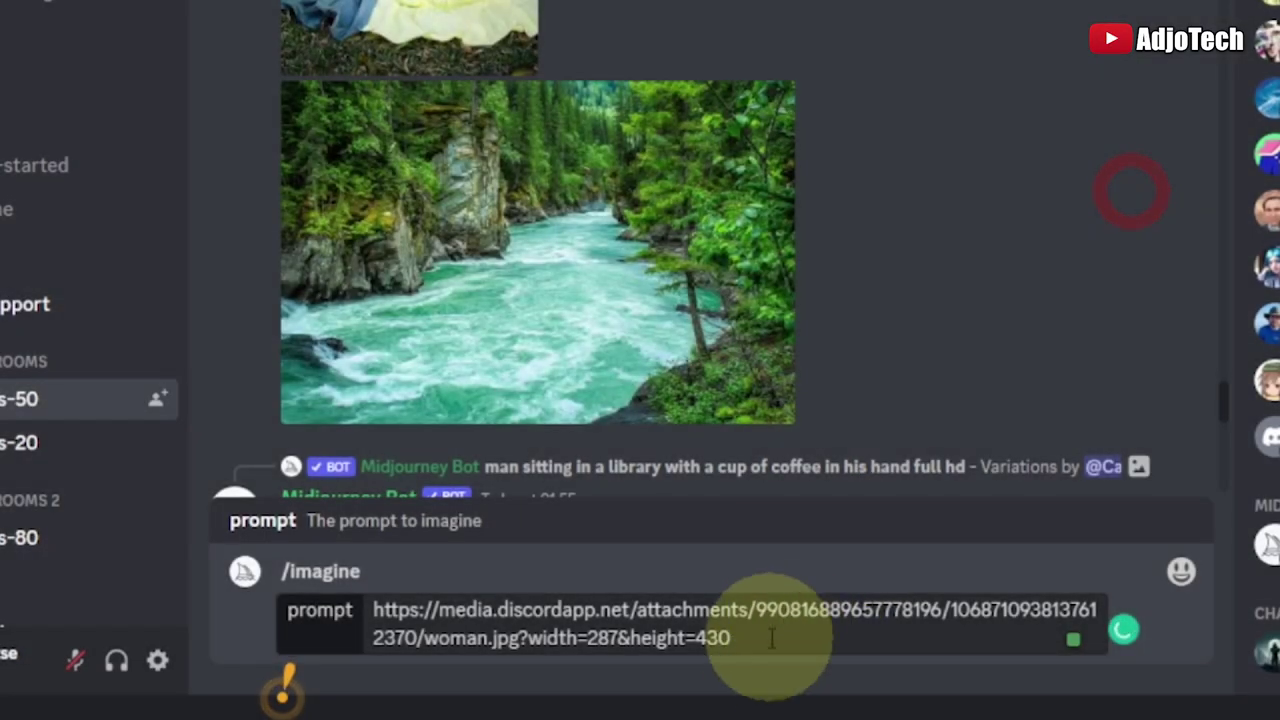
pyautogui.click(755, 640)
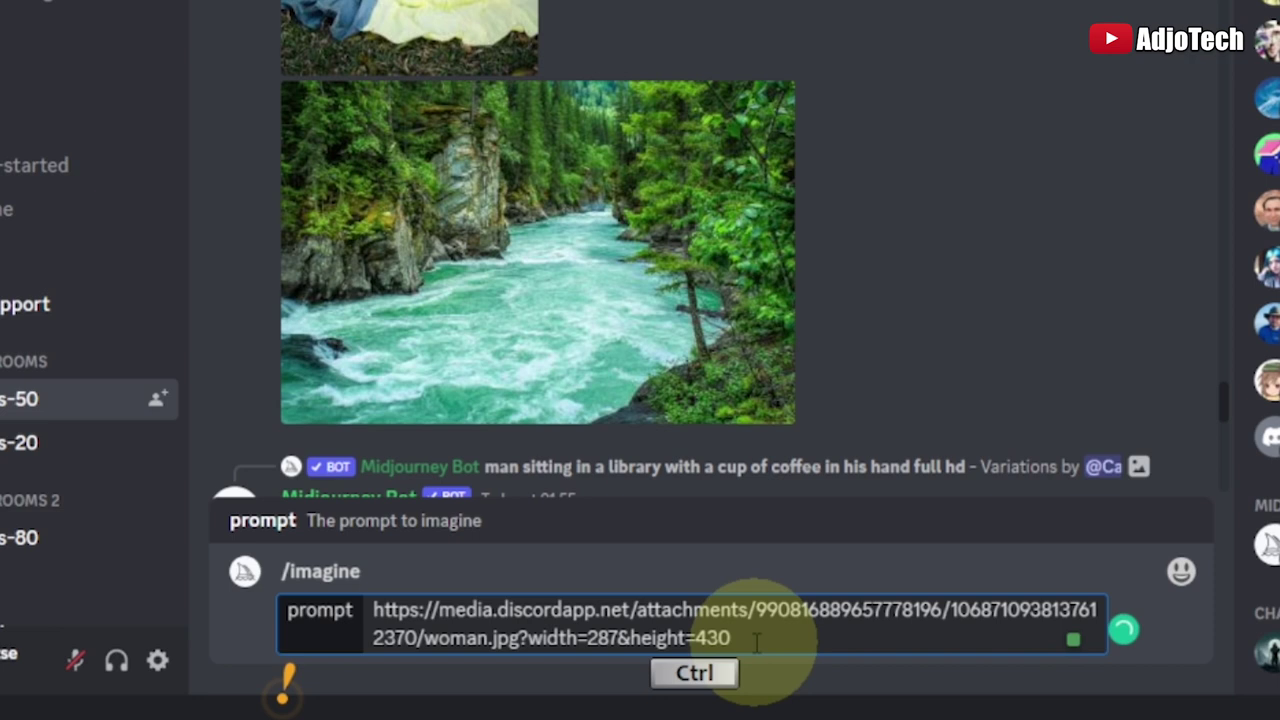
pyautogui.hotkey('ctrl', 'v')
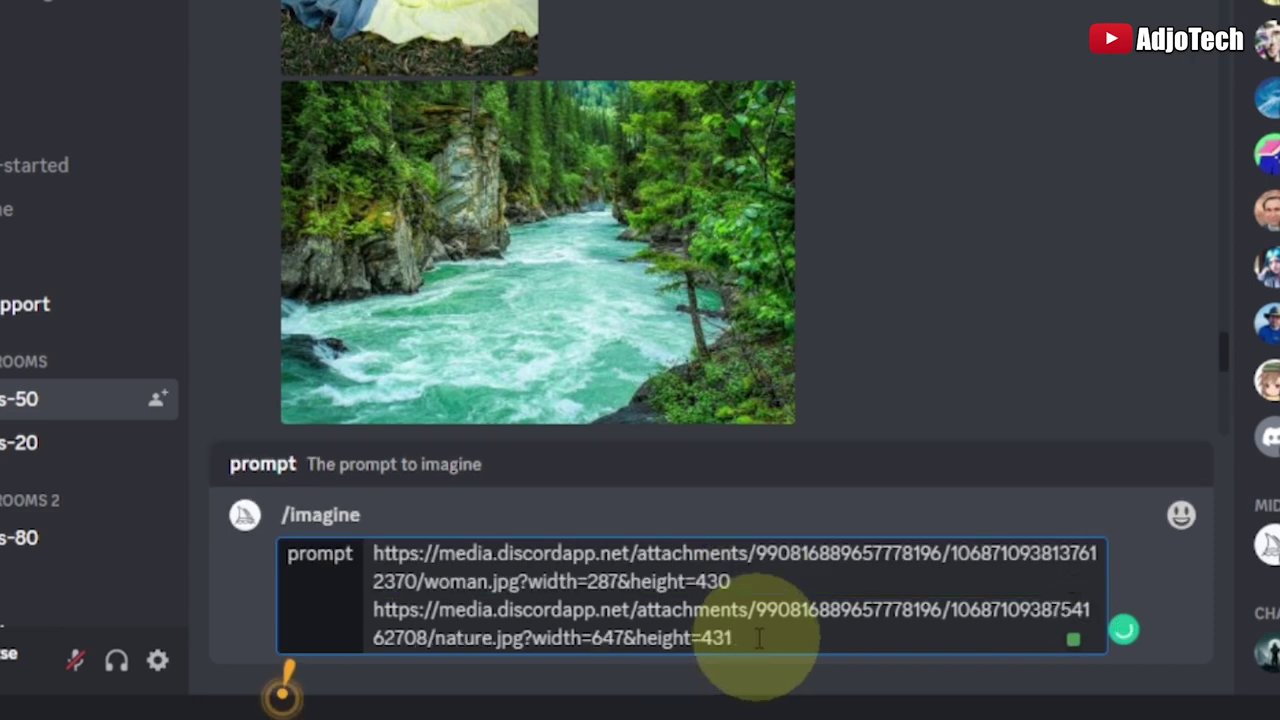
pyautogui.press('Return')
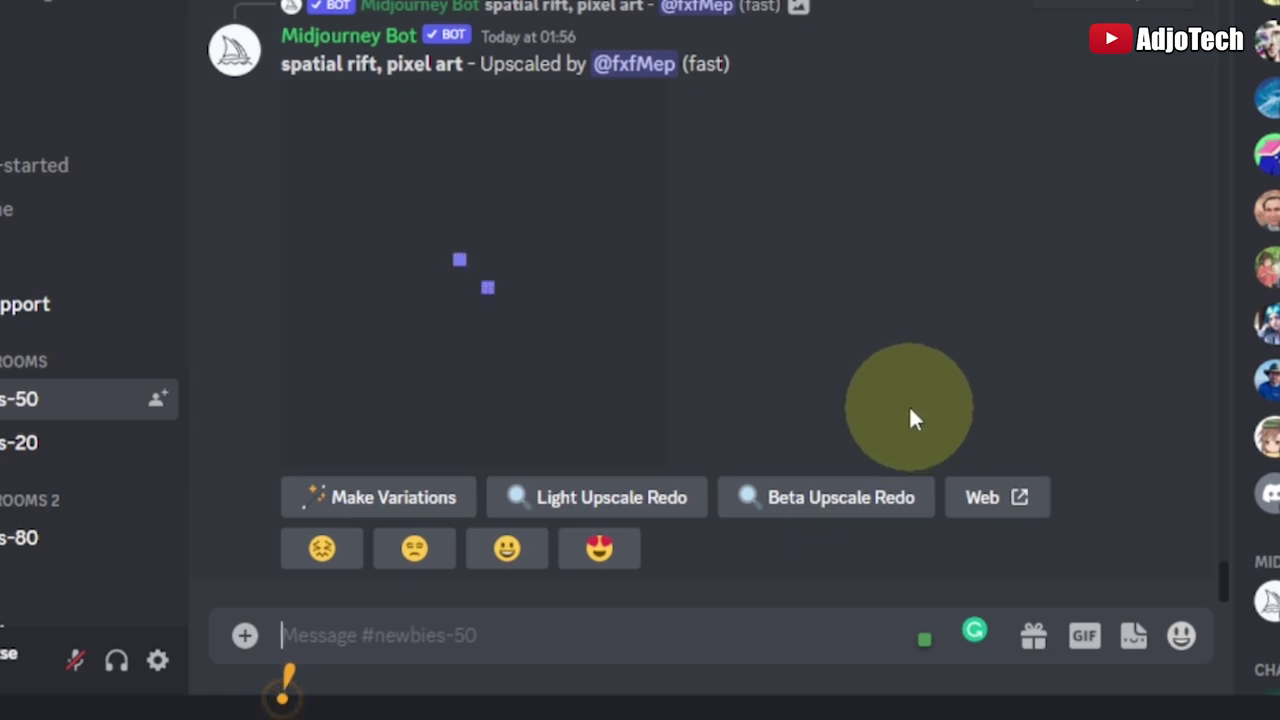
# Step: Scroll the channel to locate the bot's four-image woman-and-river blend grid
pyautogui.scroll(1, 915, 380)
pyautogui.scroll(1, 915, 388)
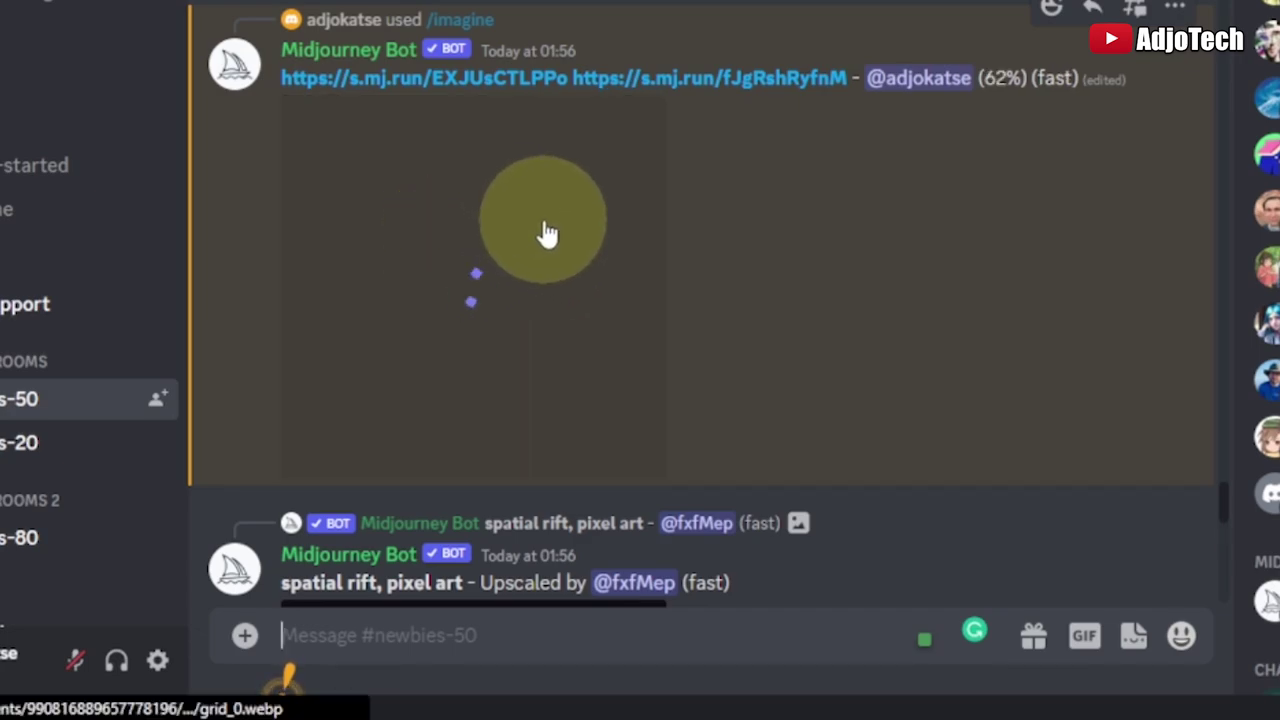
pyautogui.scroll(10, 554, 231)
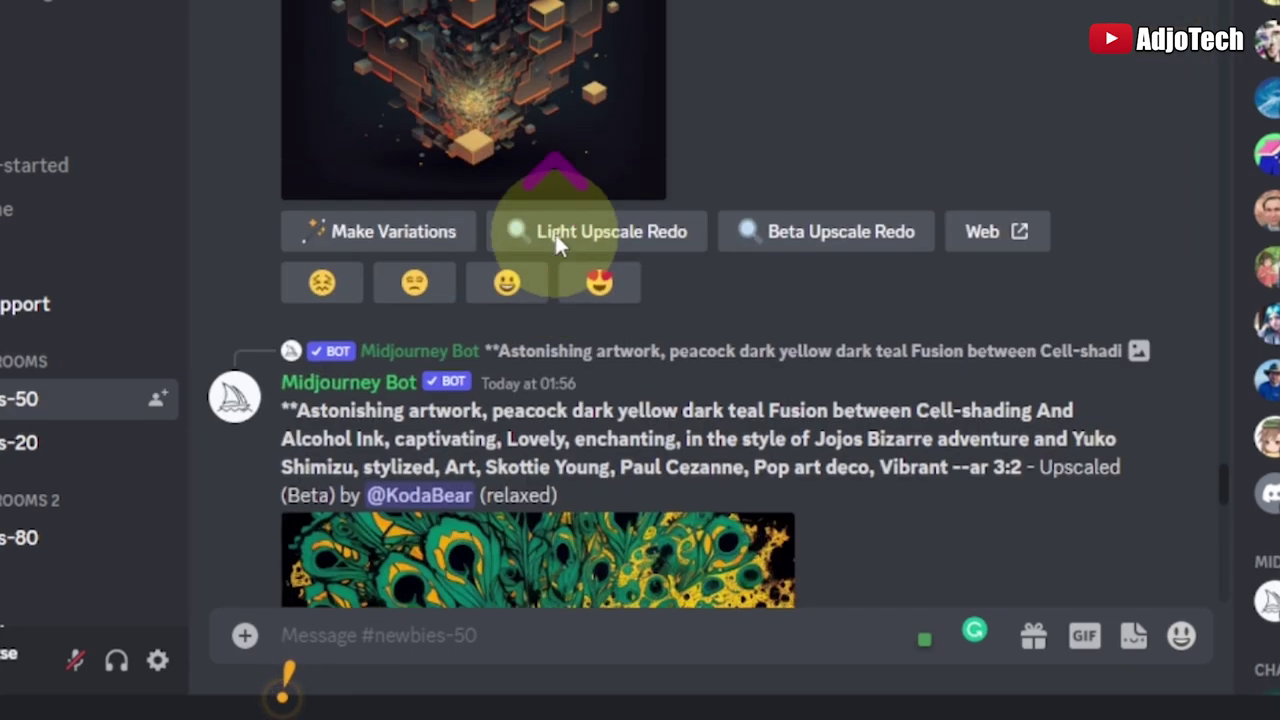
pyautogui.scroll(-15, 555, 229)
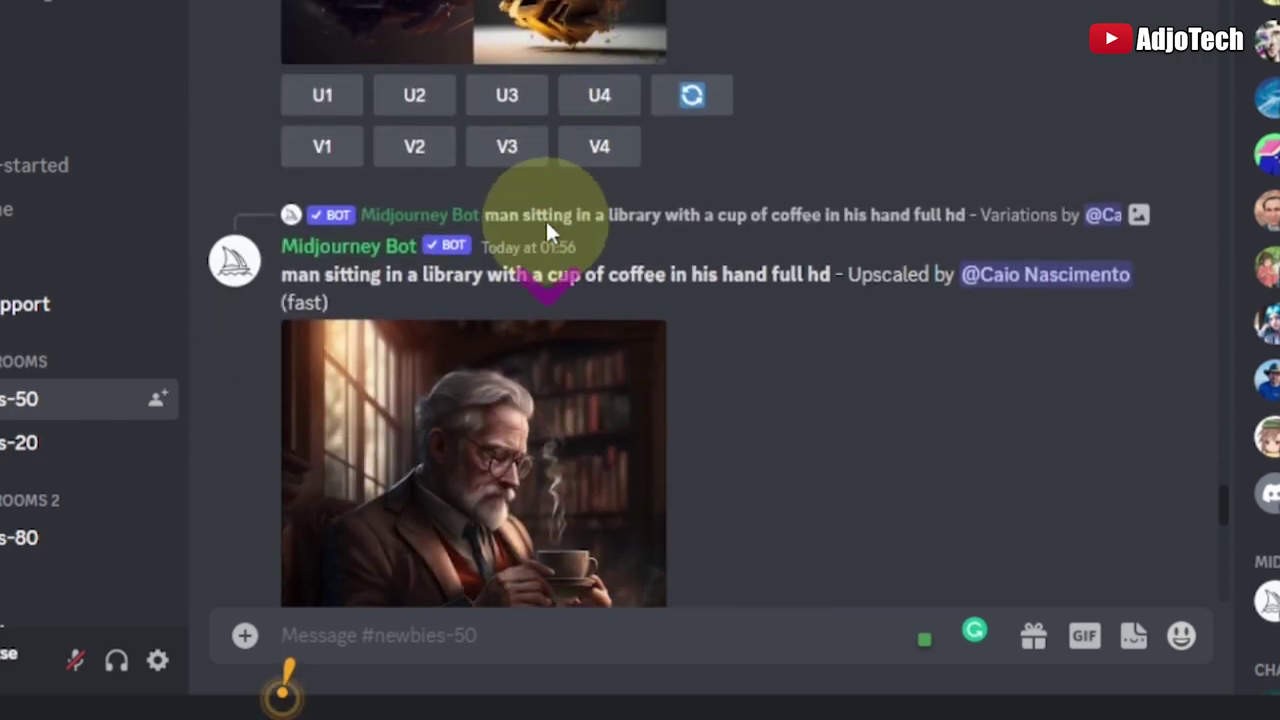
pyautogui.scroll(-10, 548, 230)
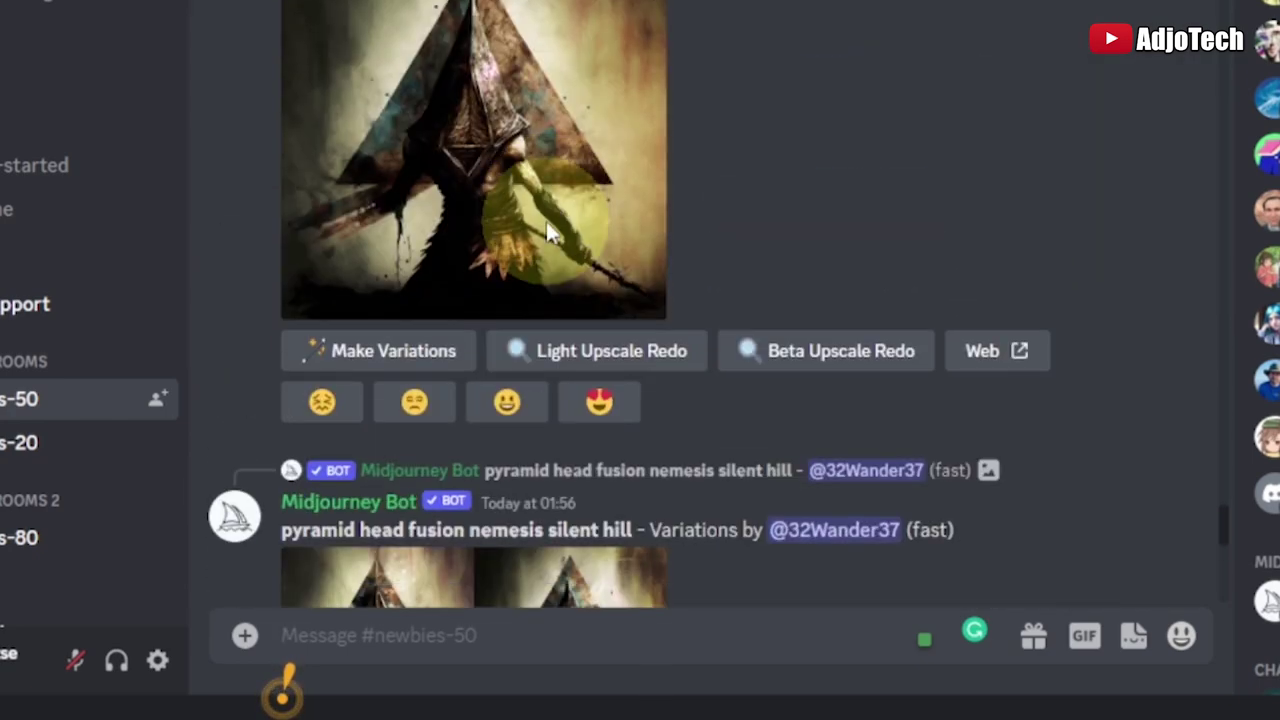
pyautogui.scroll(-15, 546, 221)
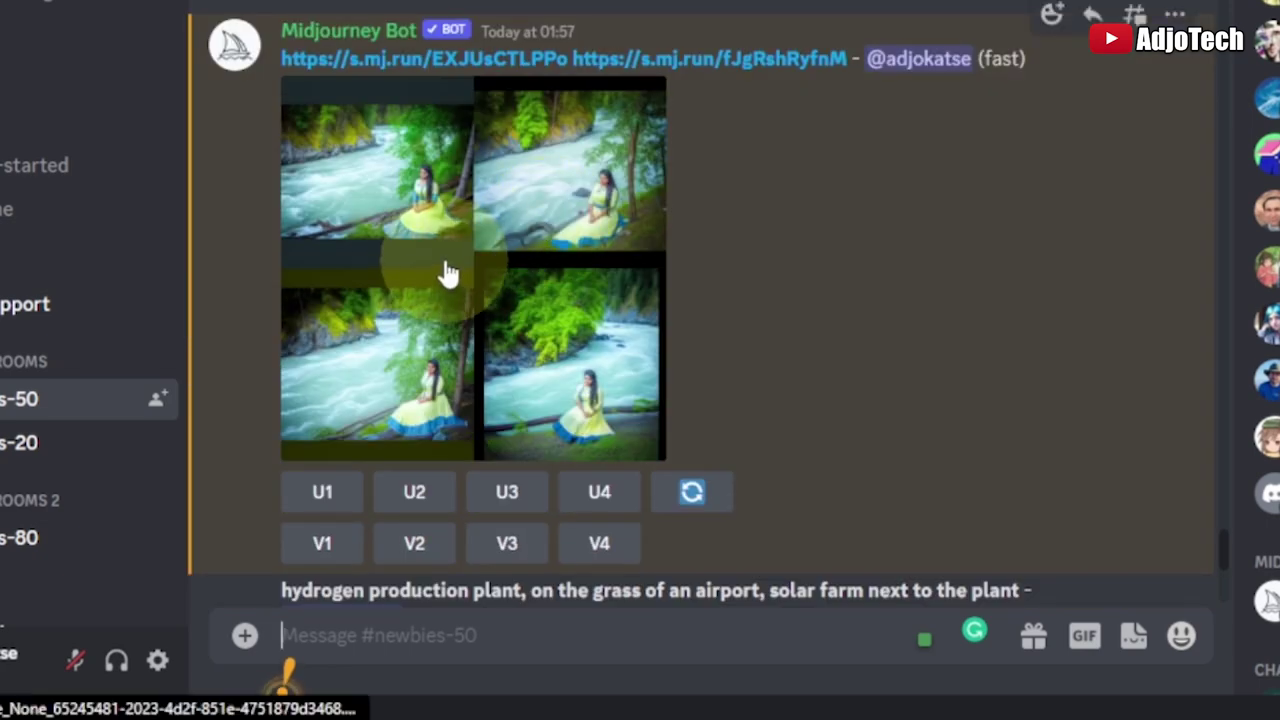
pyautogui.click(388, 178)
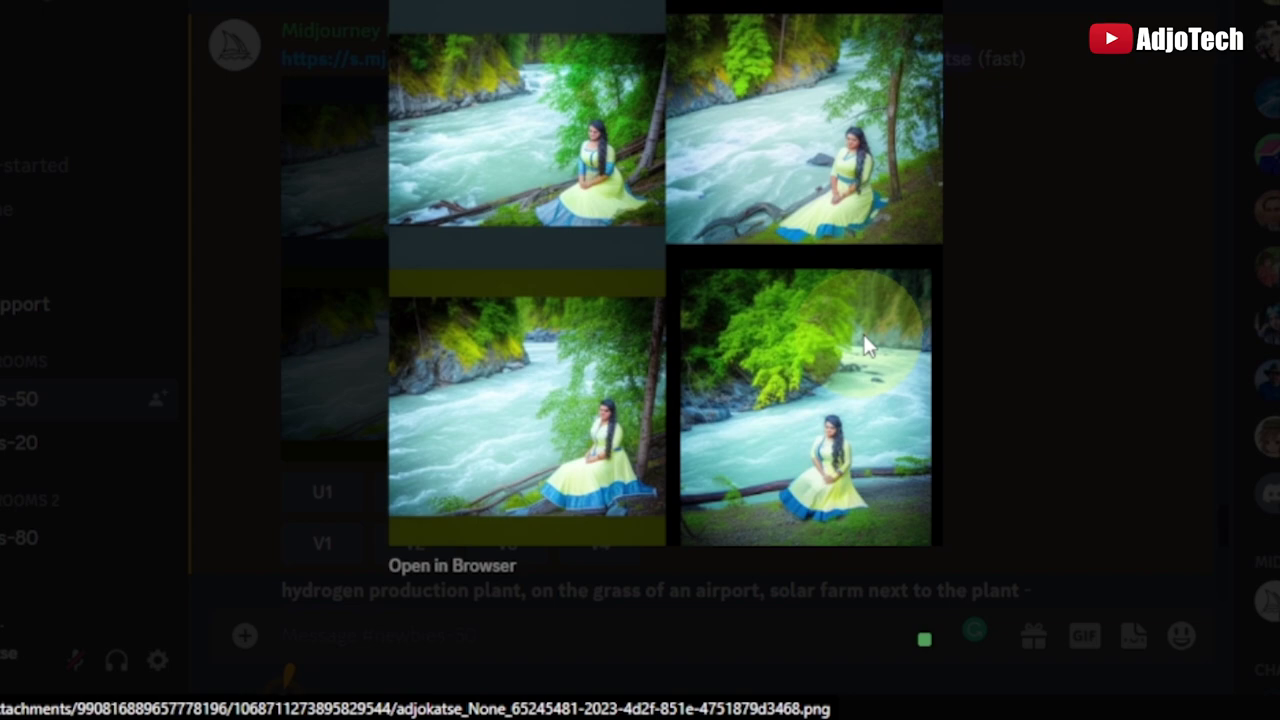
pyautogui.click(1078, 271)
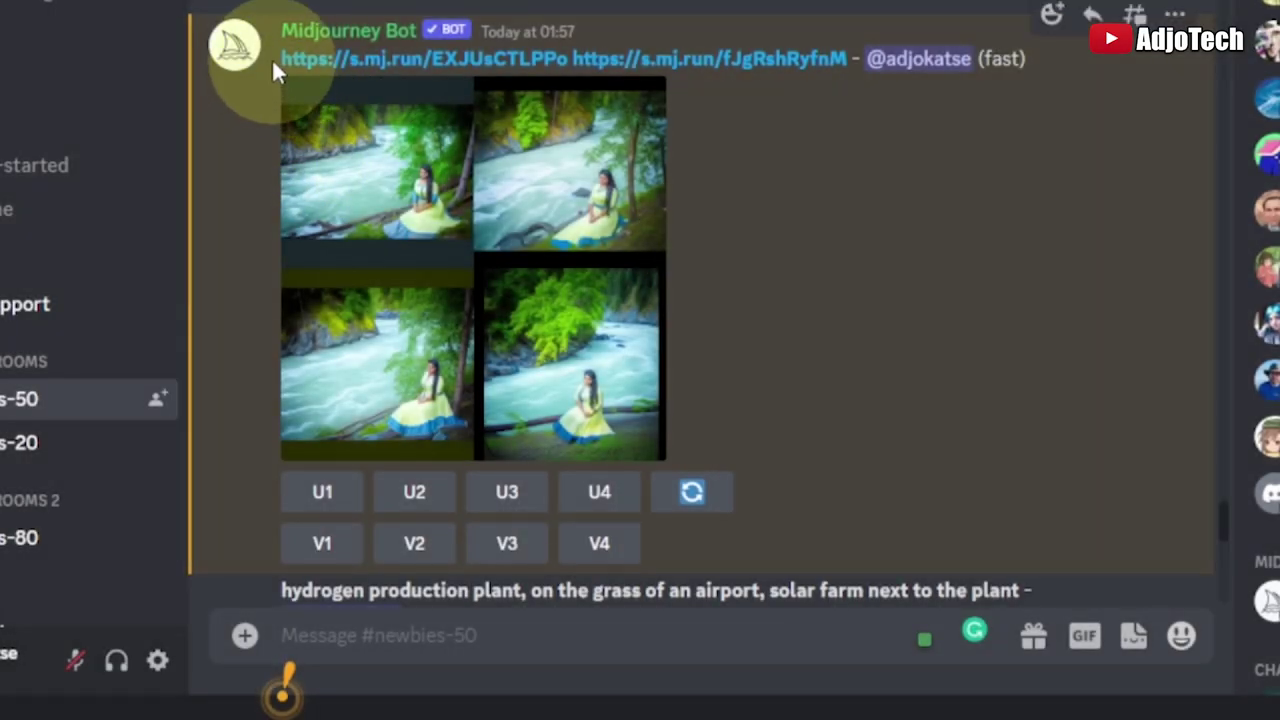
# Step: Copy the two s.mj.run blend links from the bot's result message
pyautogui.moveTo(314, 60); pyautogui.dragTo(848, 58)
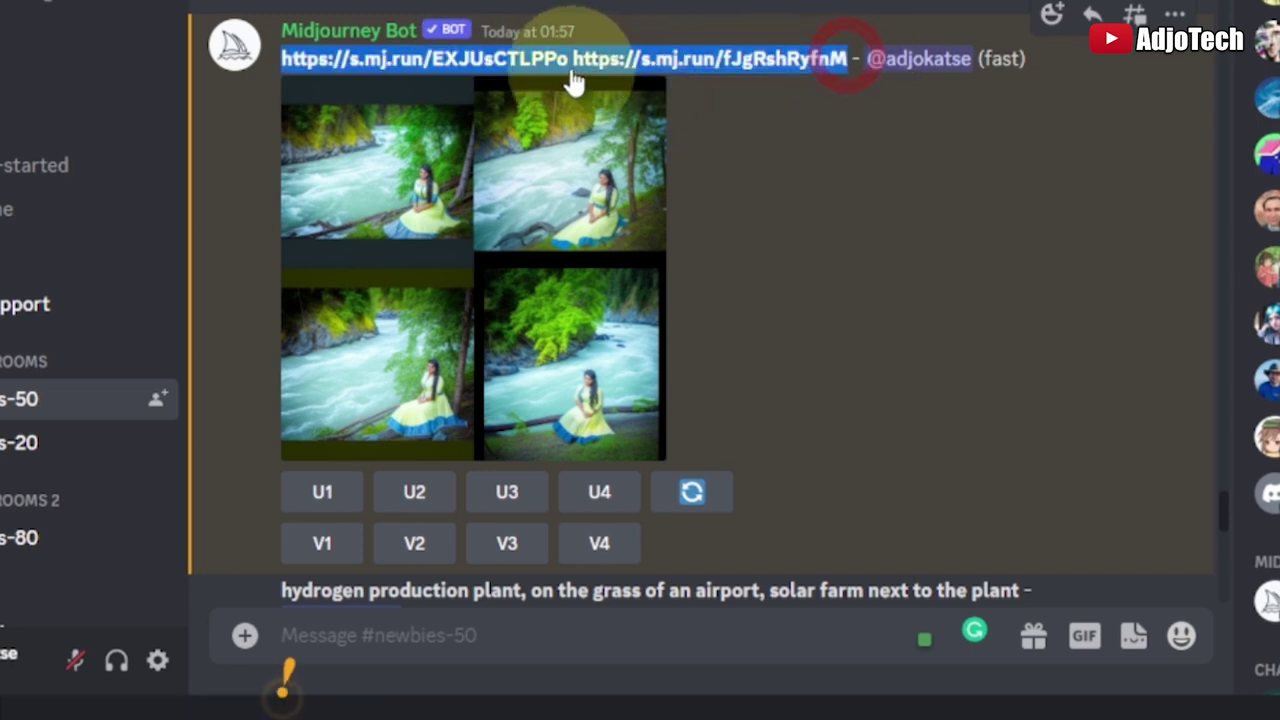
pyautogui.rightClick(576, 59)
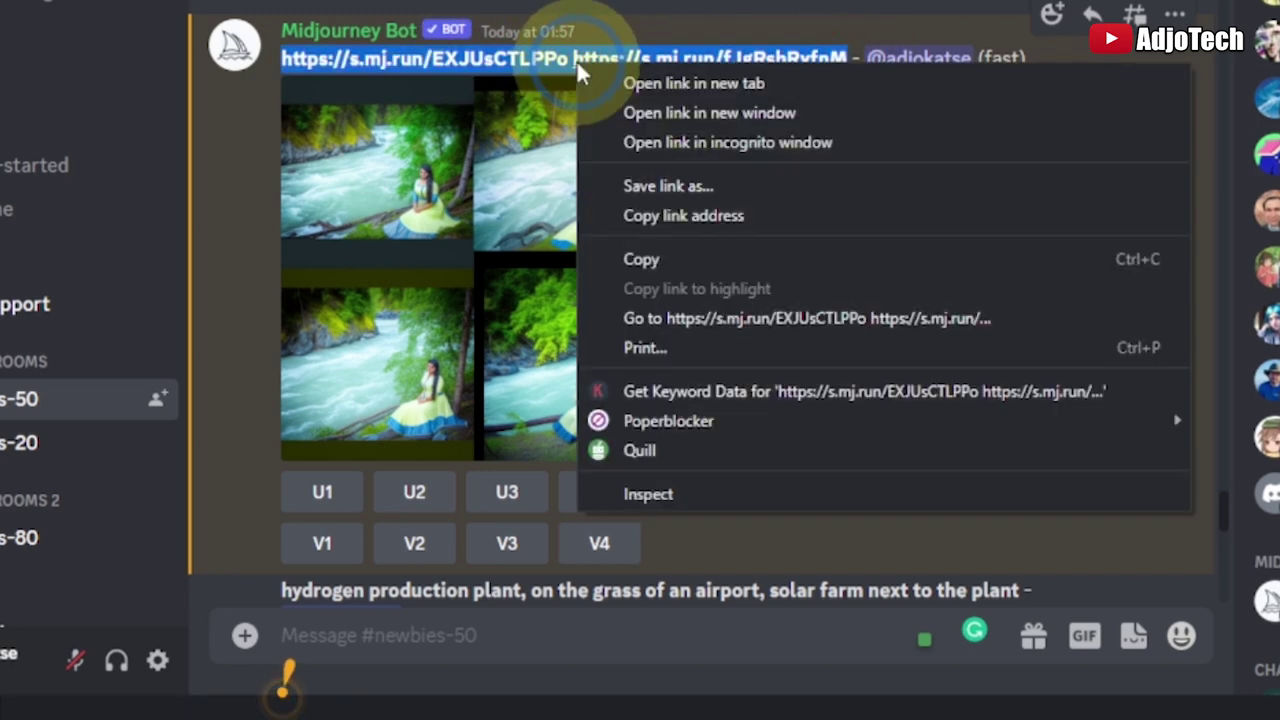
pyautogui.click(648, 258)
pyautogui.click(365, 634)
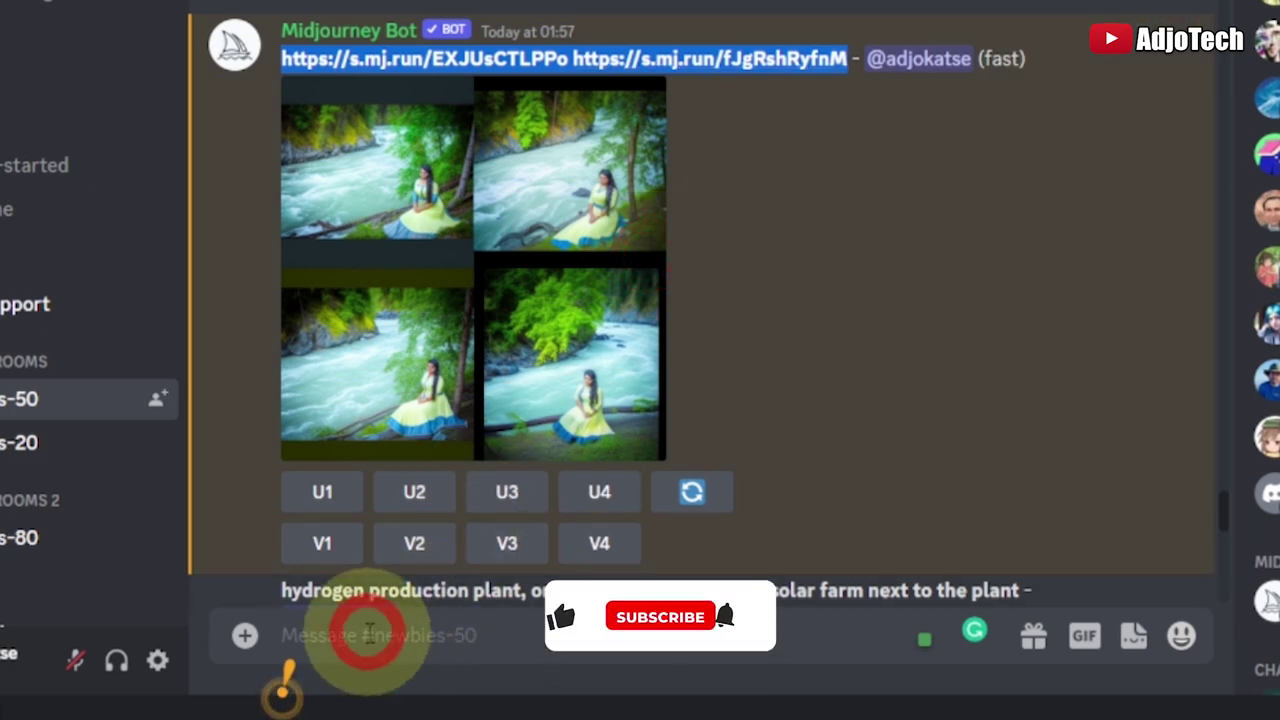
# Step: Submit /imagine with the two blend links plus 'cartoon style, fantasy, realistic, --v 4'
pyautogui.write('/')
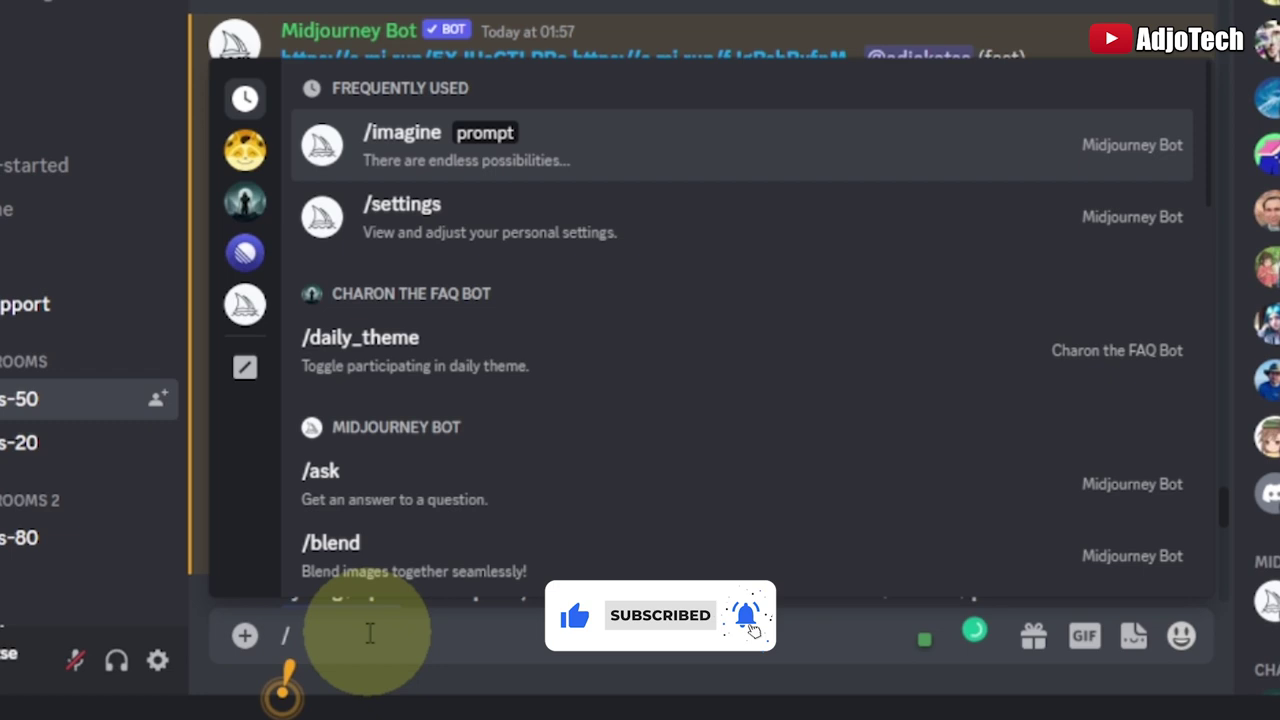
pyautogui.press('Return')
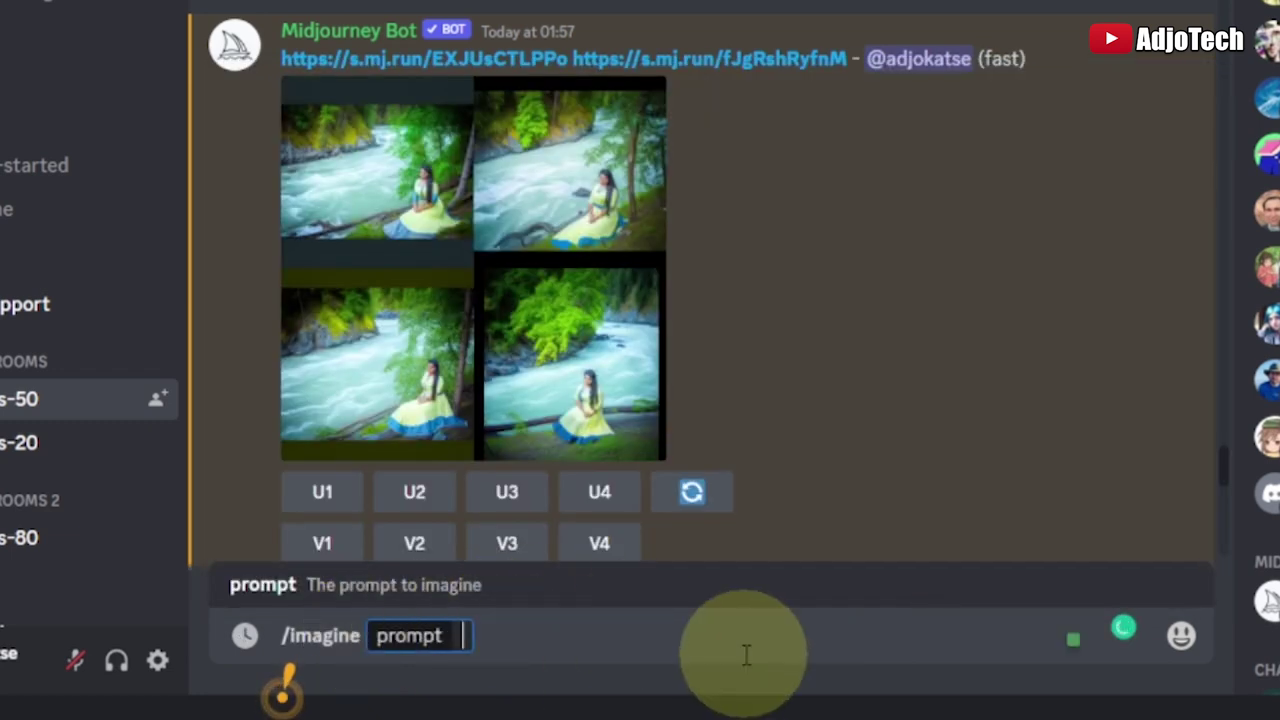
pyautogui.hotkey('ctrl', 'v')
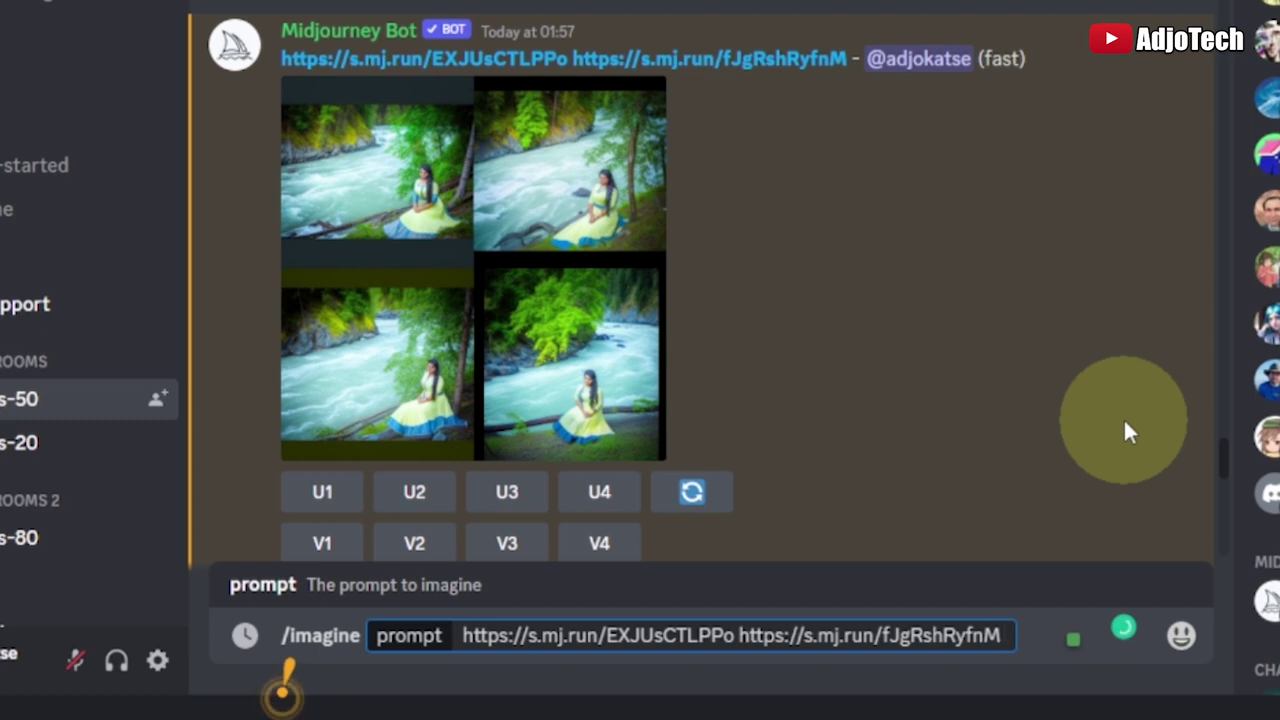
pyautogui.write('cartoo')
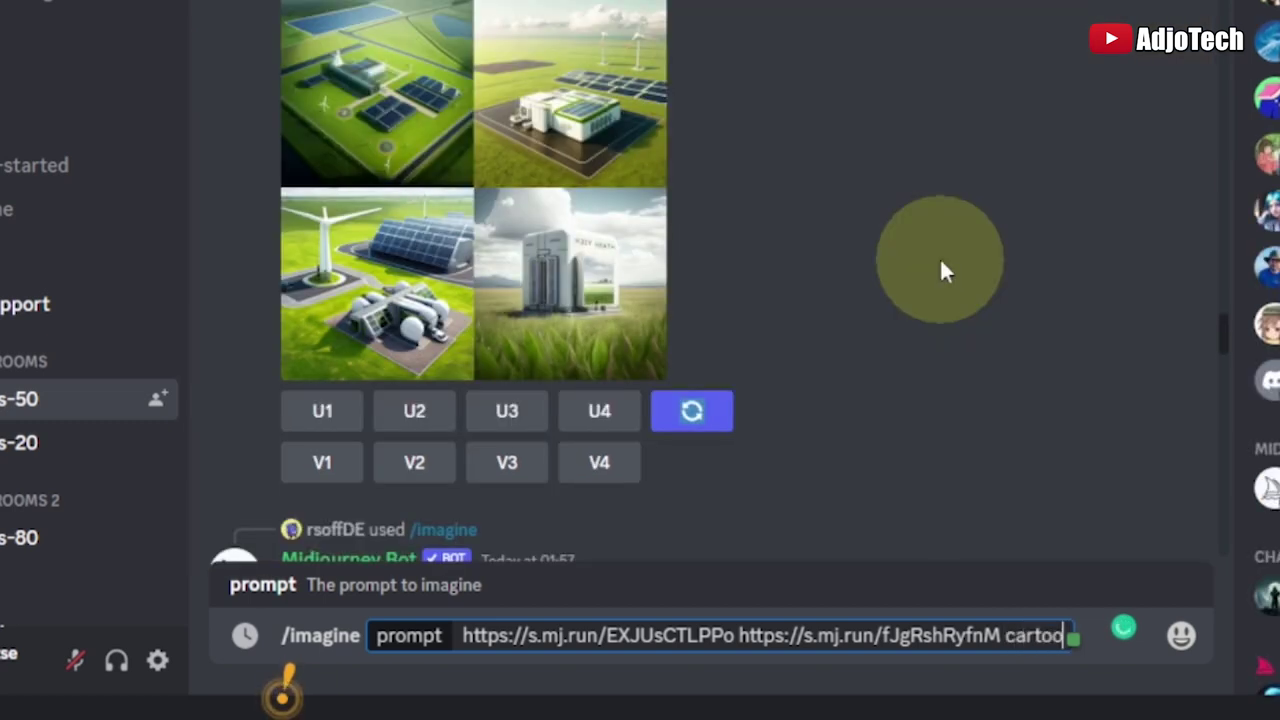
pyautogui.write('n style, ')
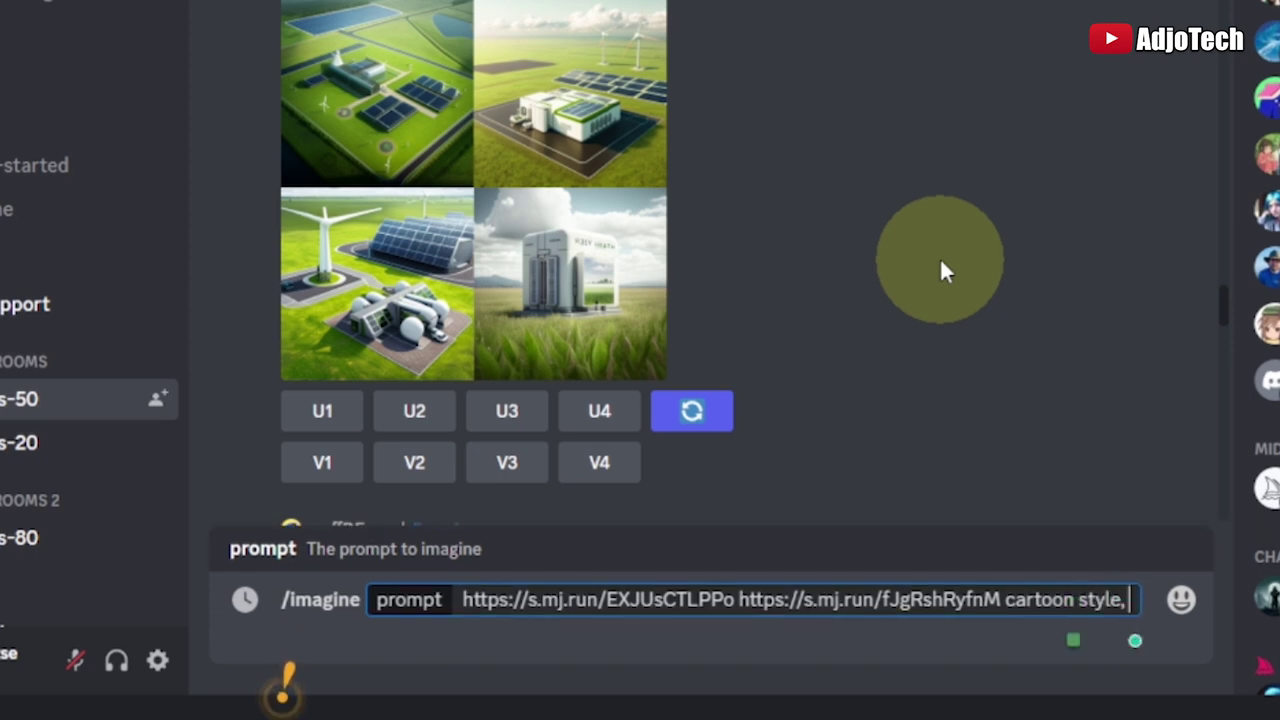
pyautogui.write('fan')
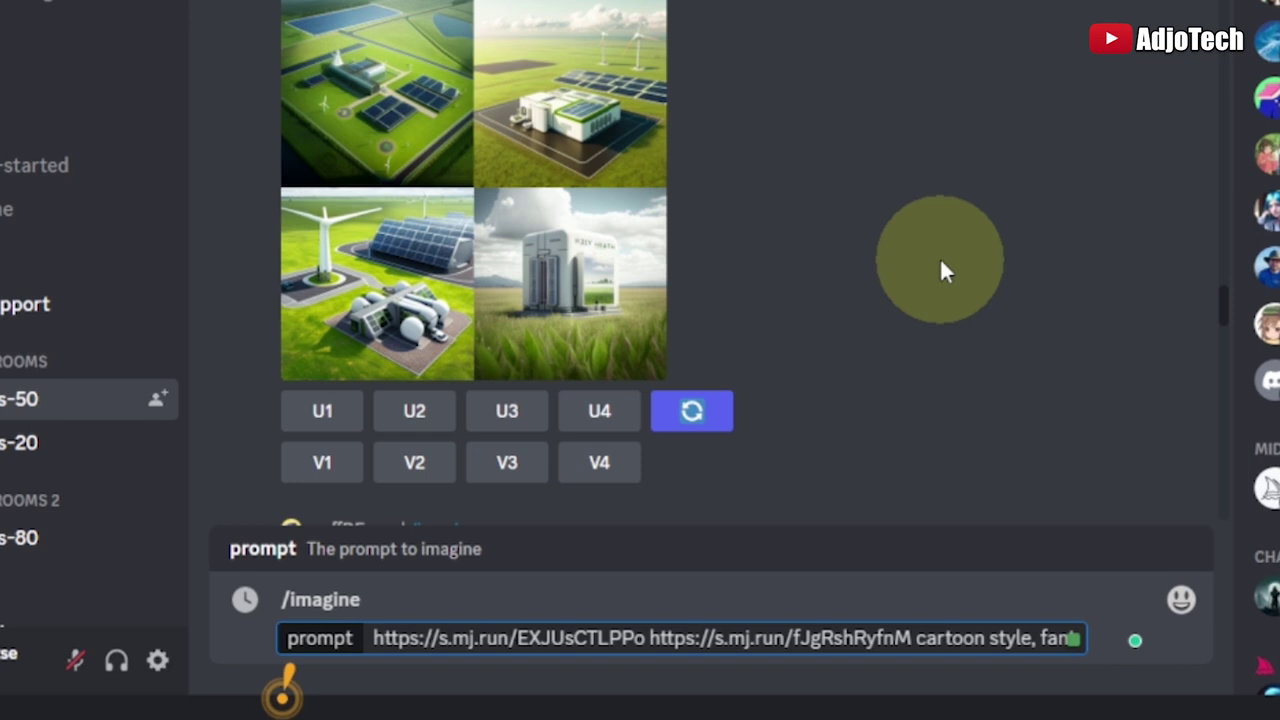
pyautogui.write('tasy ')
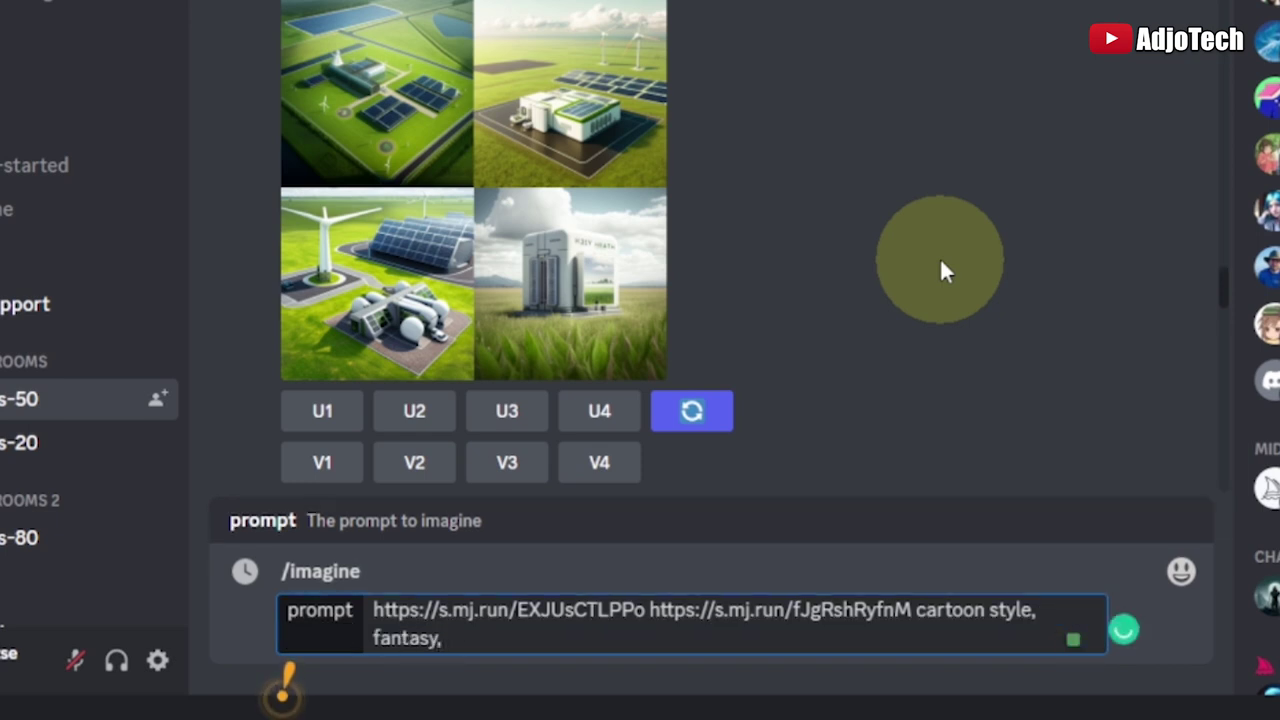
pyautogui.write(' realistic')
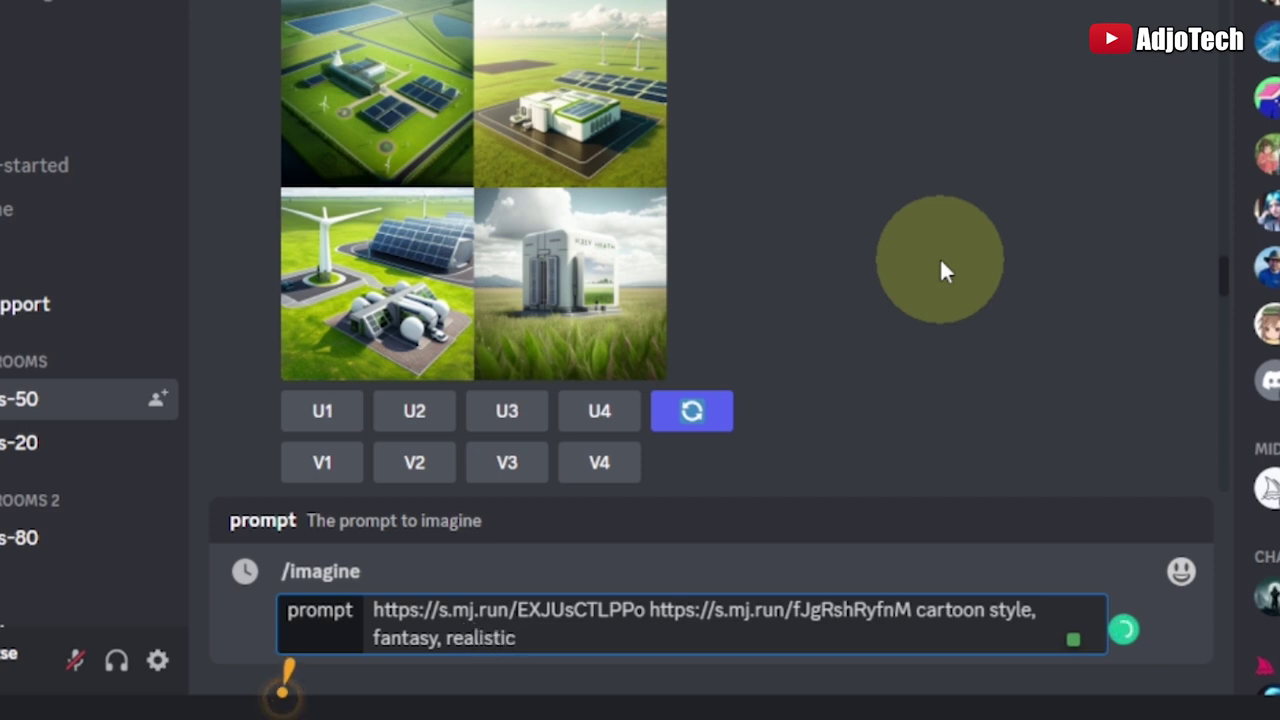
pyautogui.write(', --v 4')
pyautogui.press('Return')
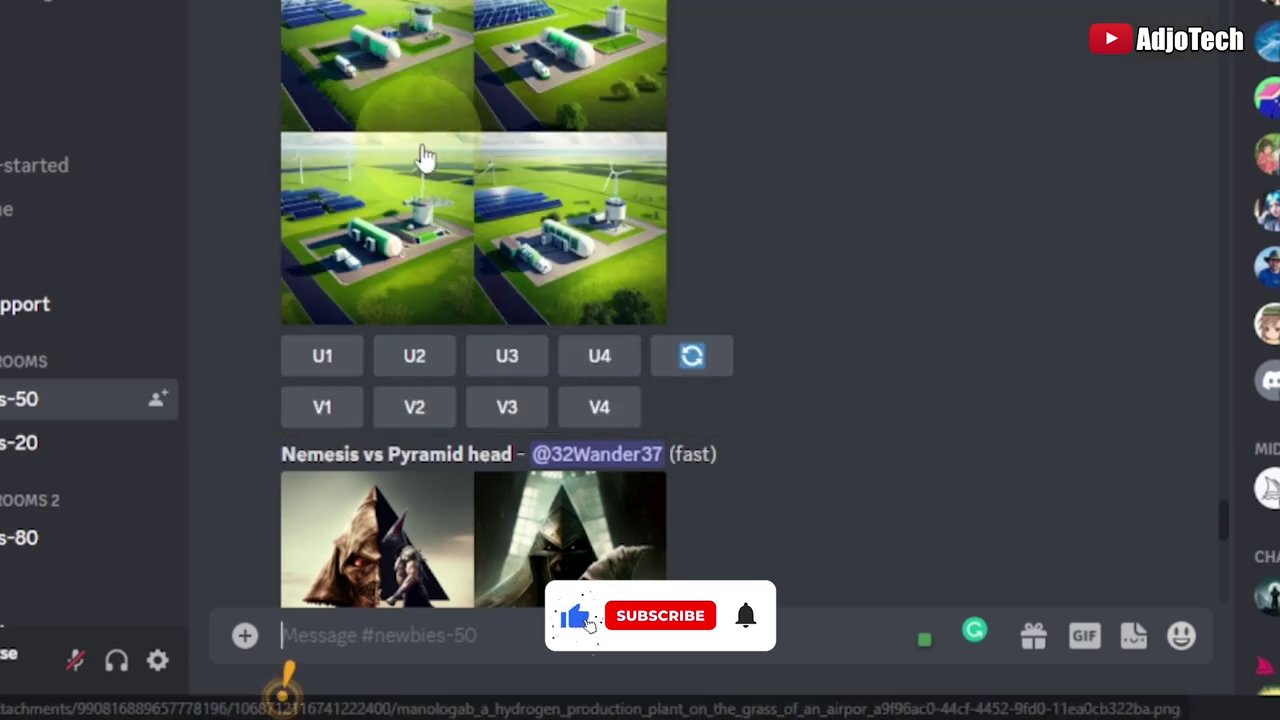
# Step: Scroll down to the finished cartoon fantasy grid of four riverside portraits
pyautogui.scroll(-10, 490, 238)
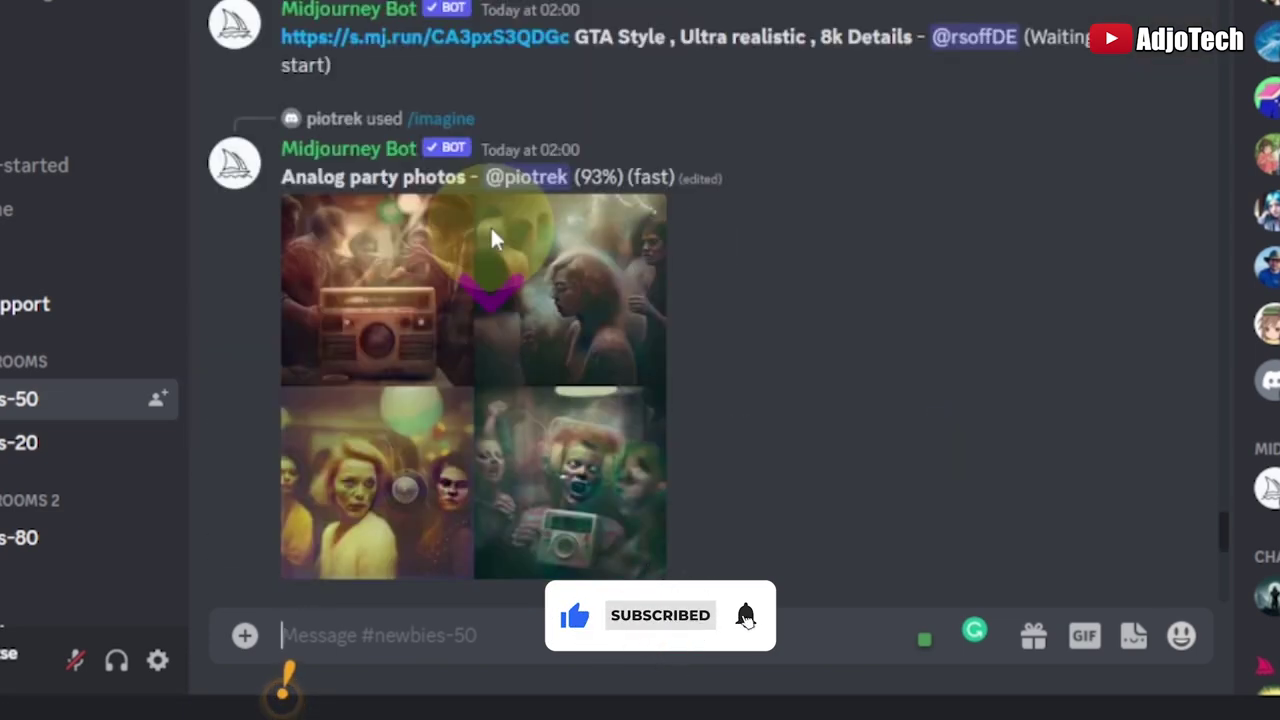
pyautogui.scroll(-15, 491, 247)
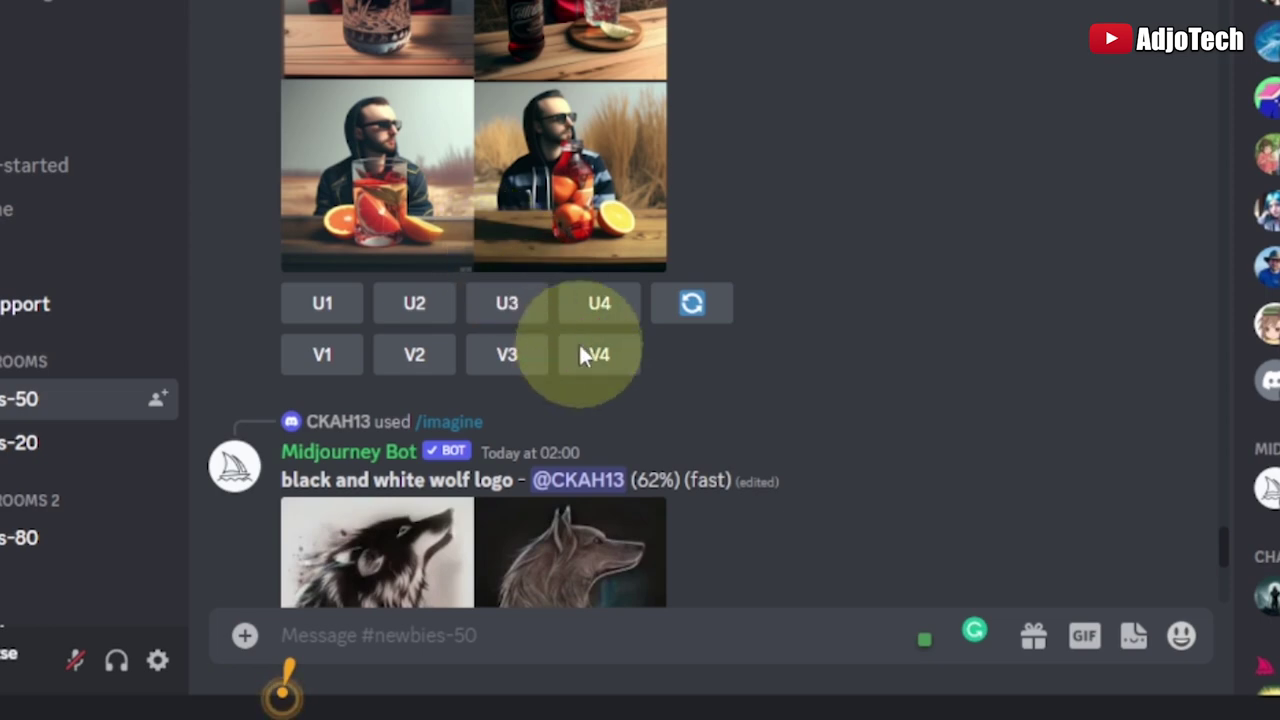
pyautogui.scroll(-2, 580, 350)
pyautogui.scroll(-10, 661, 447)
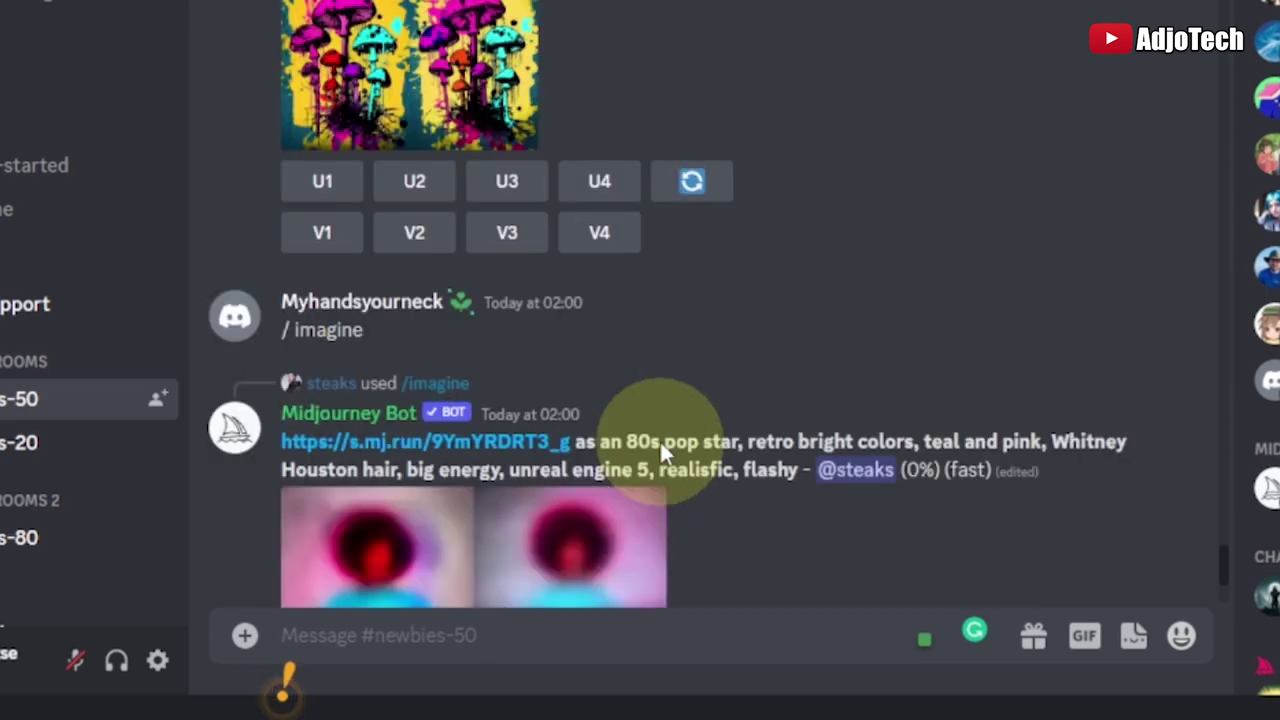
pyautogui.scroll(-5, 649, 435)
pyautogui.scroll(-3, 649, 434)
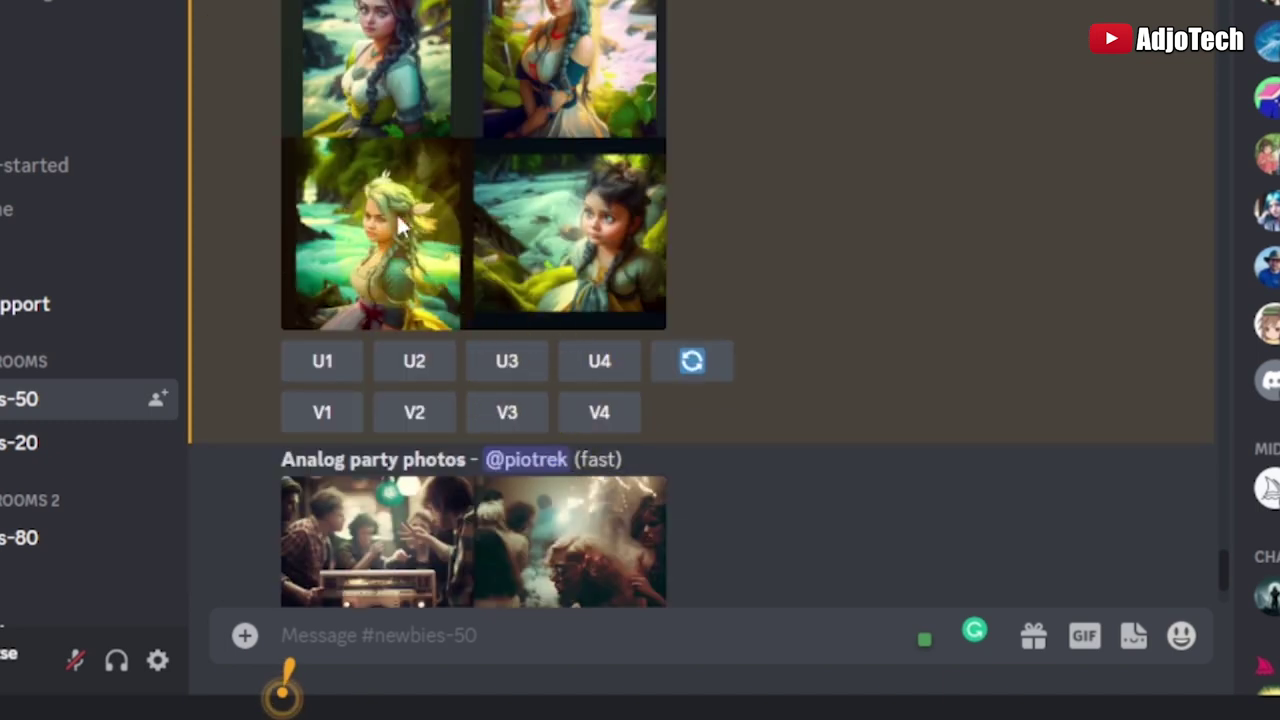
# Step: Save the enlarged cartoon fantasy riverside grid as a PNG in Downloads
pyautogui.click(406, 94)
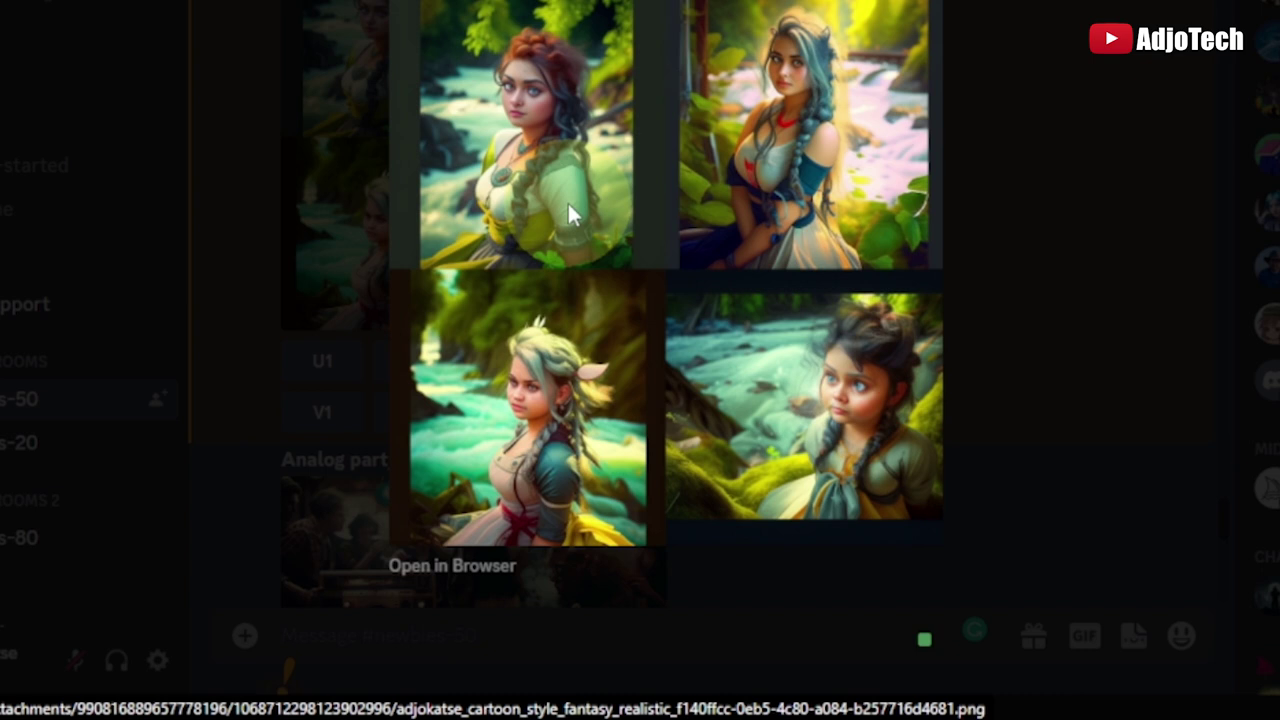
pyautogui.rightClick(621, 143)
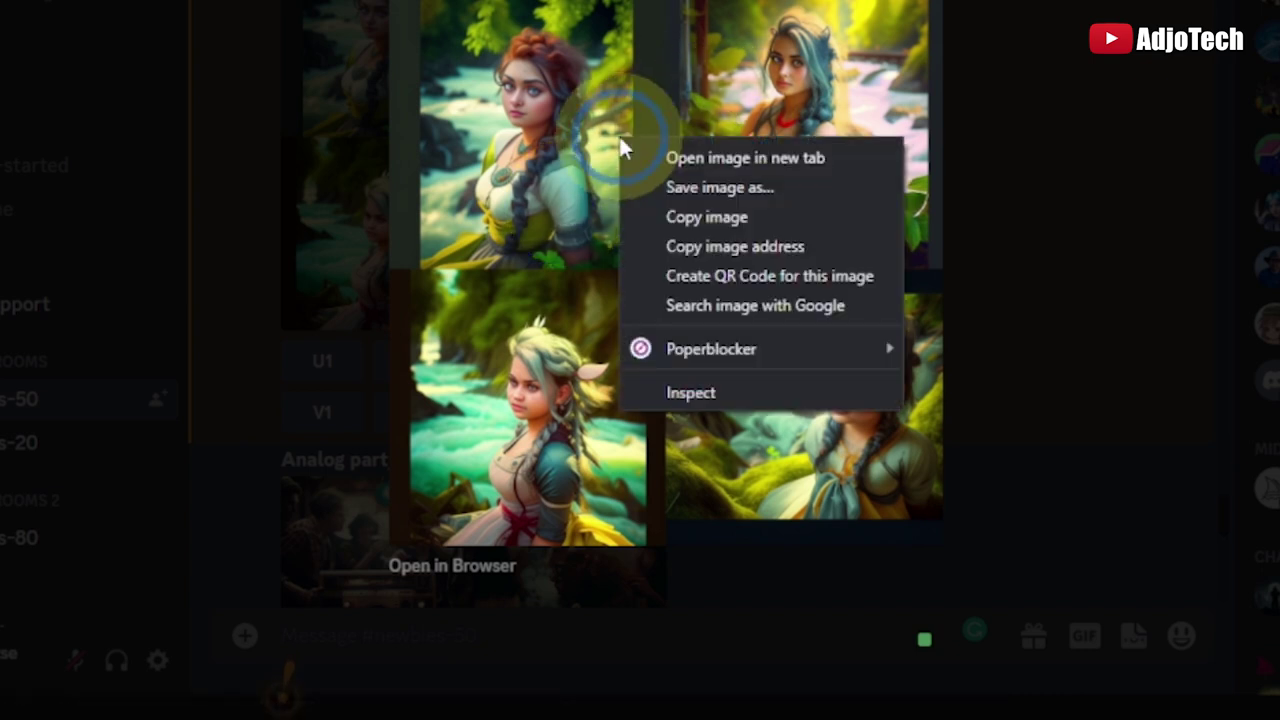
pyautogui.click(706, 187)
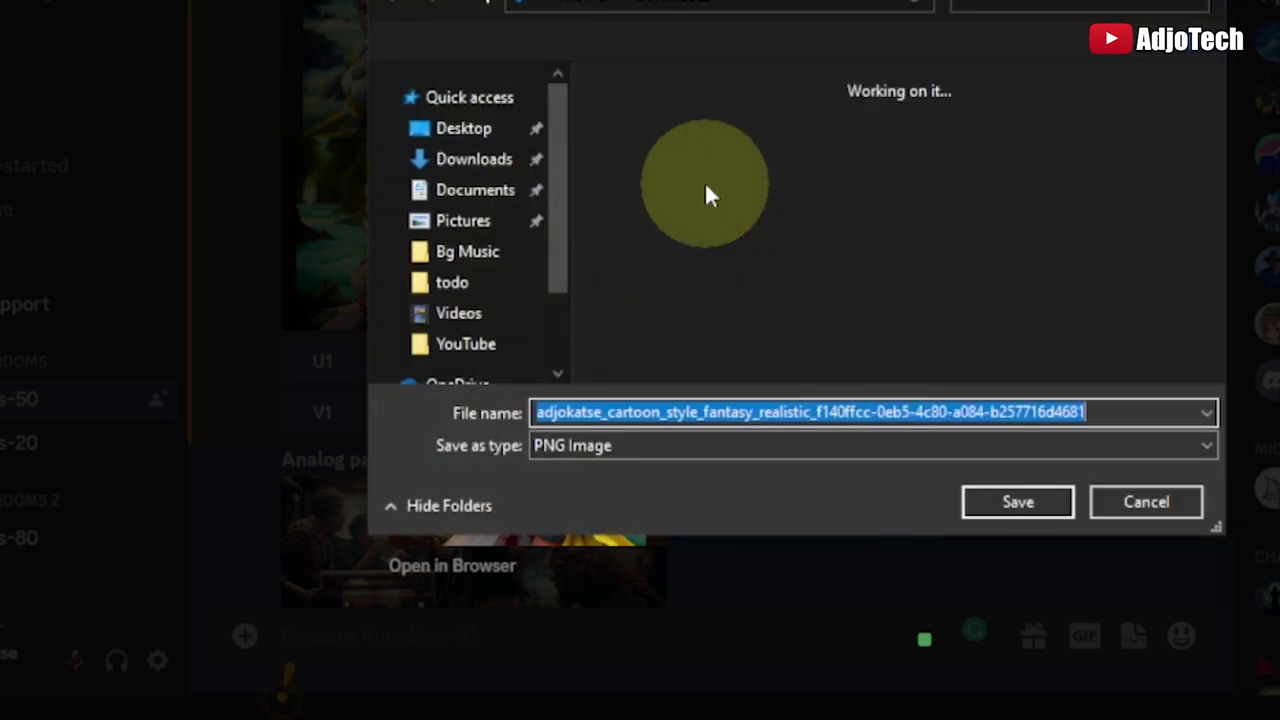
pyautogui.click(1030, 505)
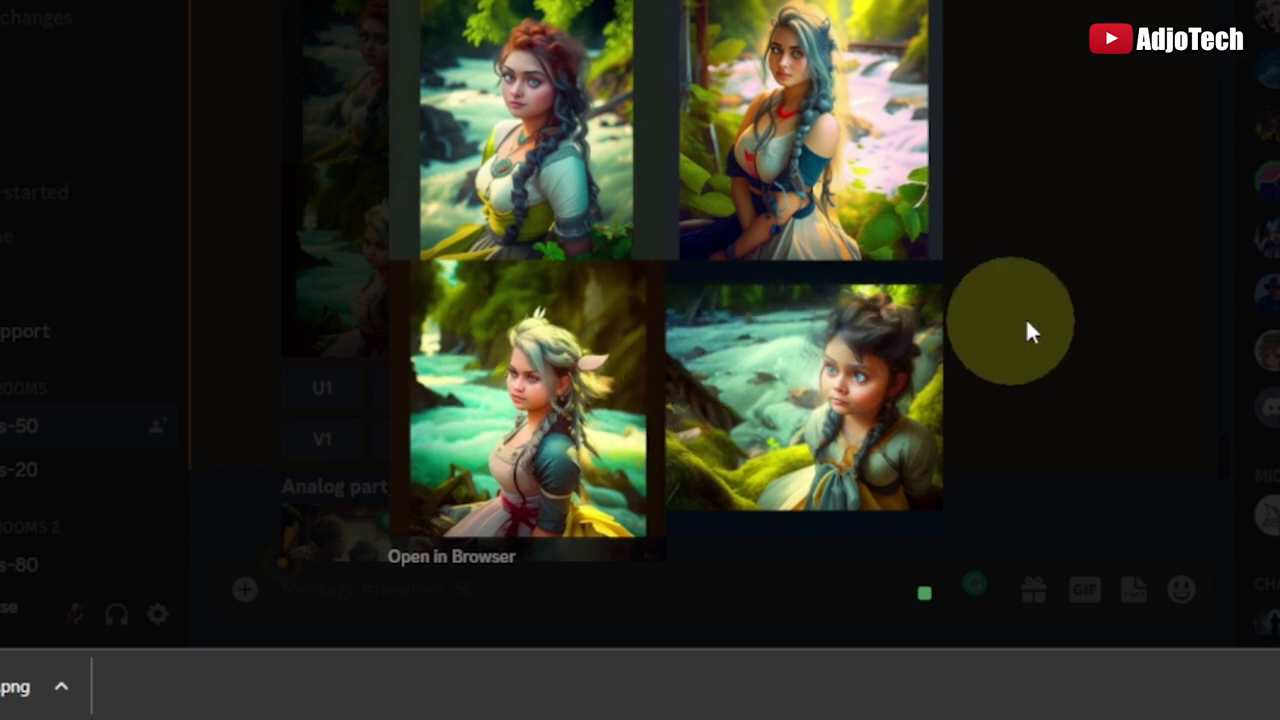
# Step: Close the image viewer and bring the result message with its prompt and grid back into view
pyautogui.click(1090, 303)
pyautogui.scroll(3, 640, 285)
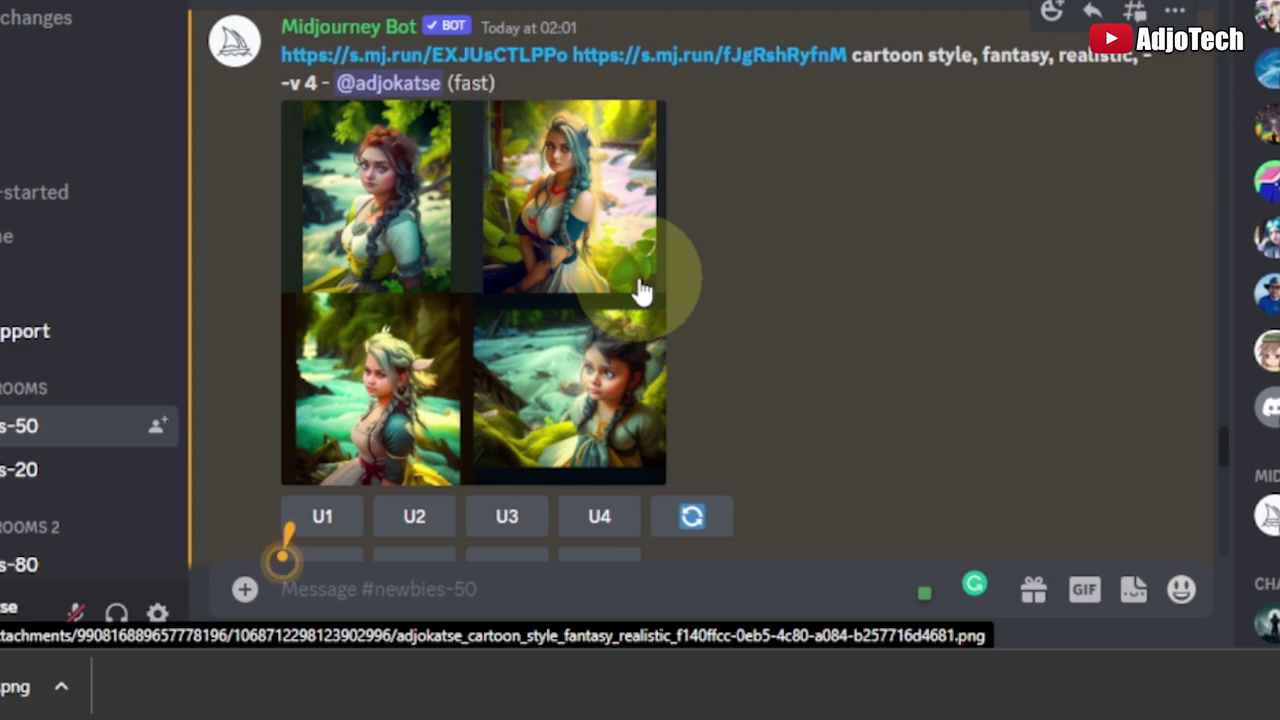
pyautogui.click(392, 203)
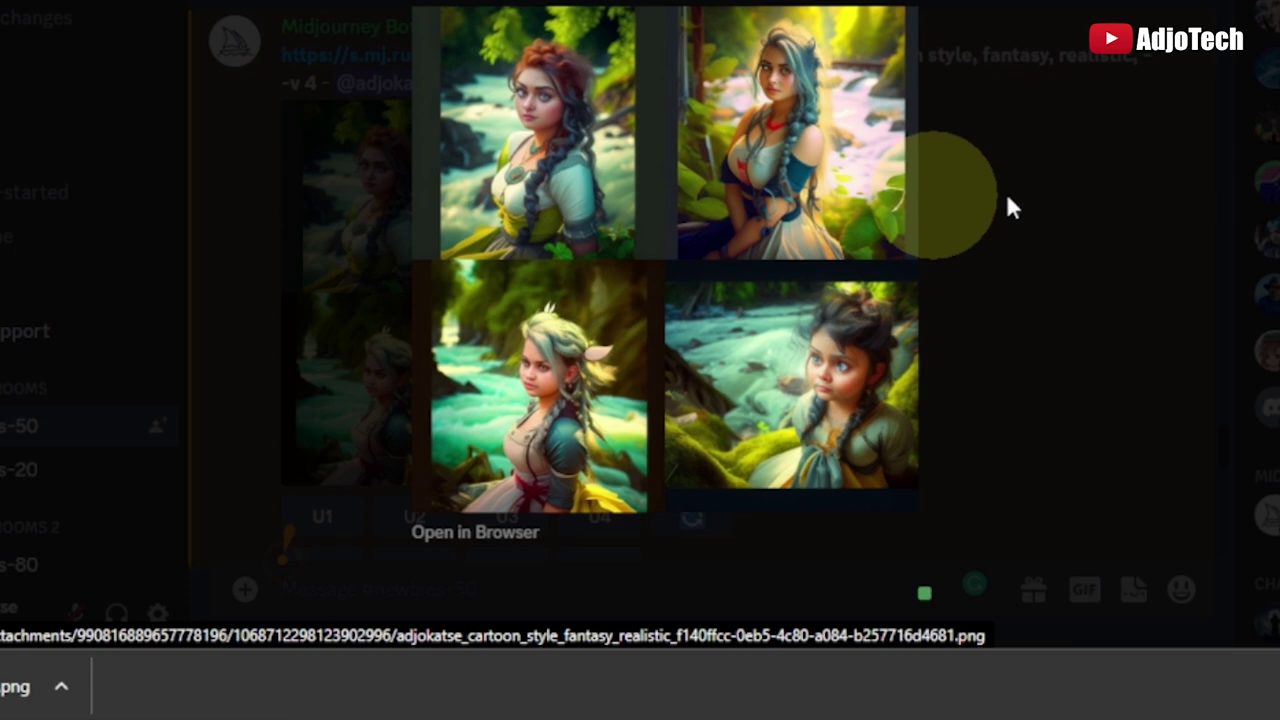
pyautogui.click(1055, 226)
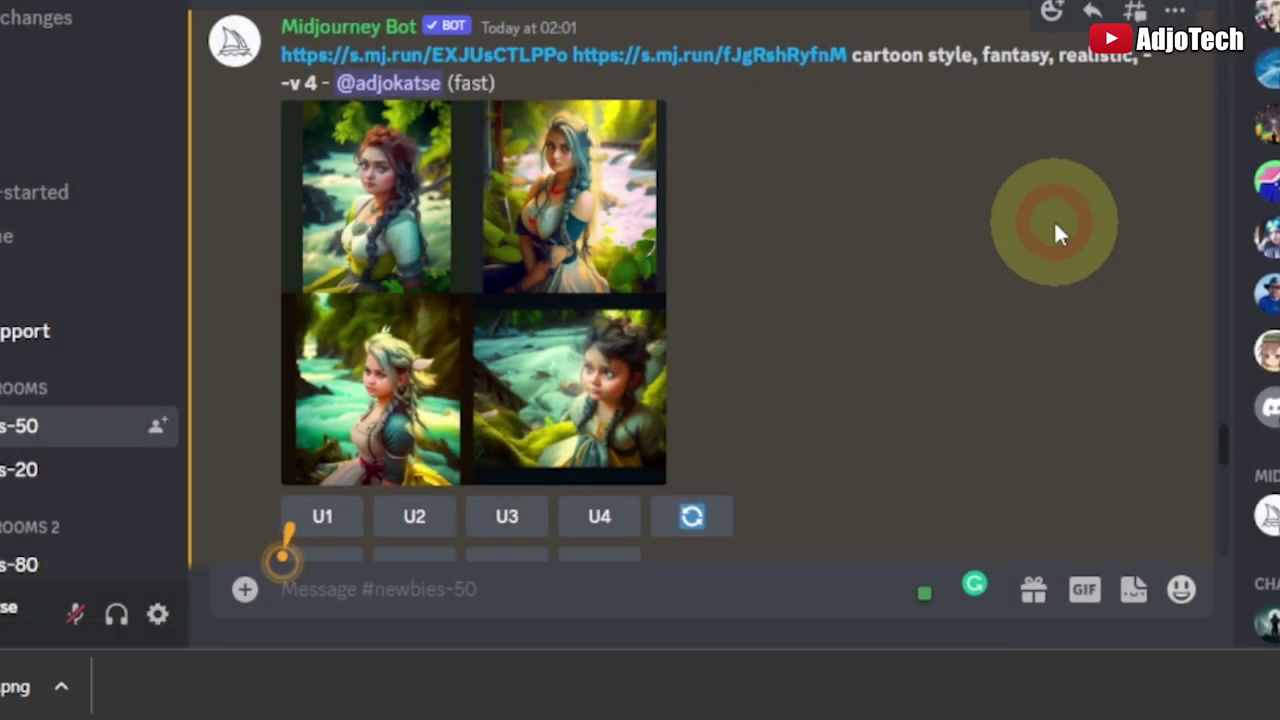